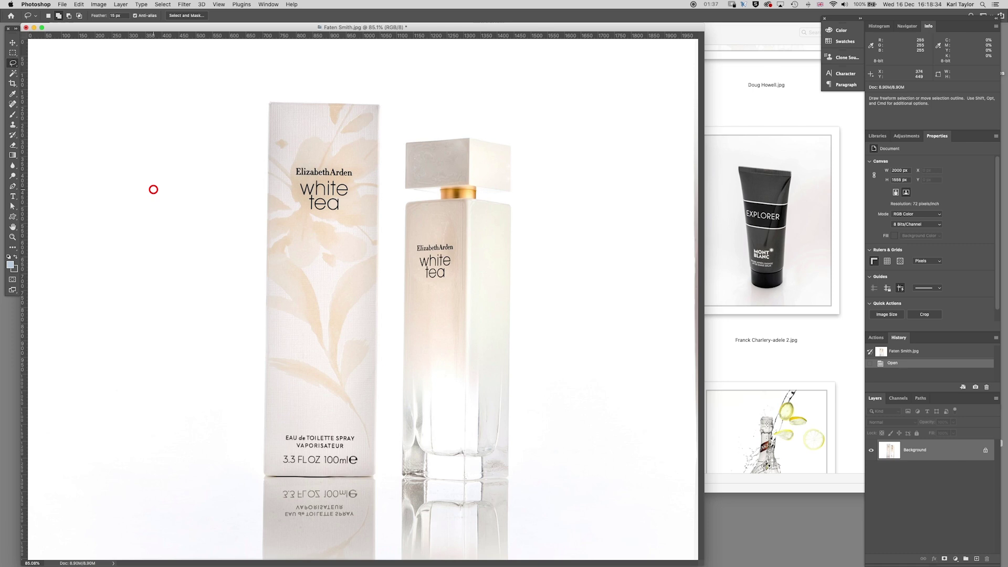
Switch to Full Screen Mode with Menu Bar so the perfume photo sits centred on grey.
key("f")
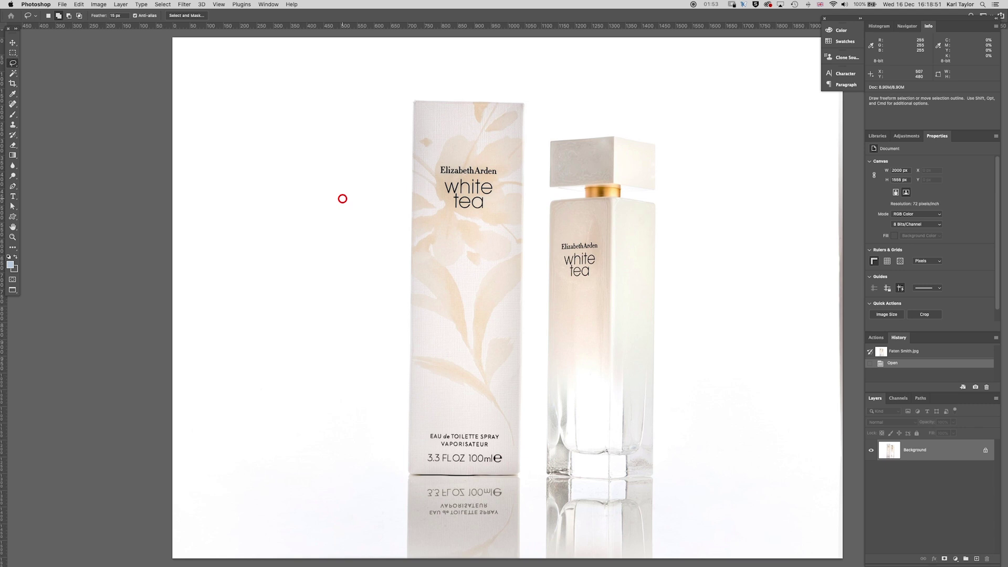
Place vertical guides at the box's left and right edges and duplicate the Background layer.
left_click_drag(3, 343, 404, 344)
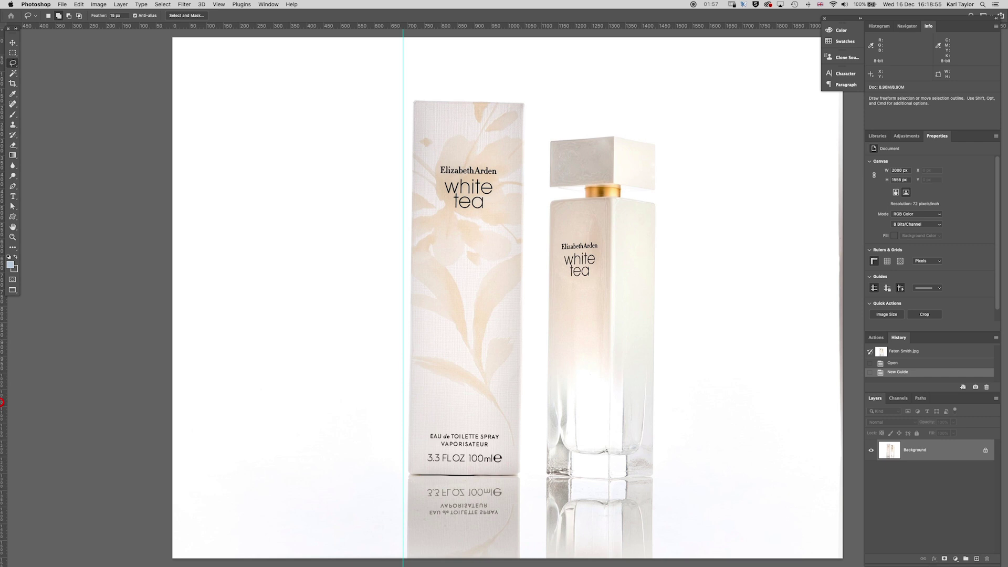
left_click_drag(3, 398, 525, 380)
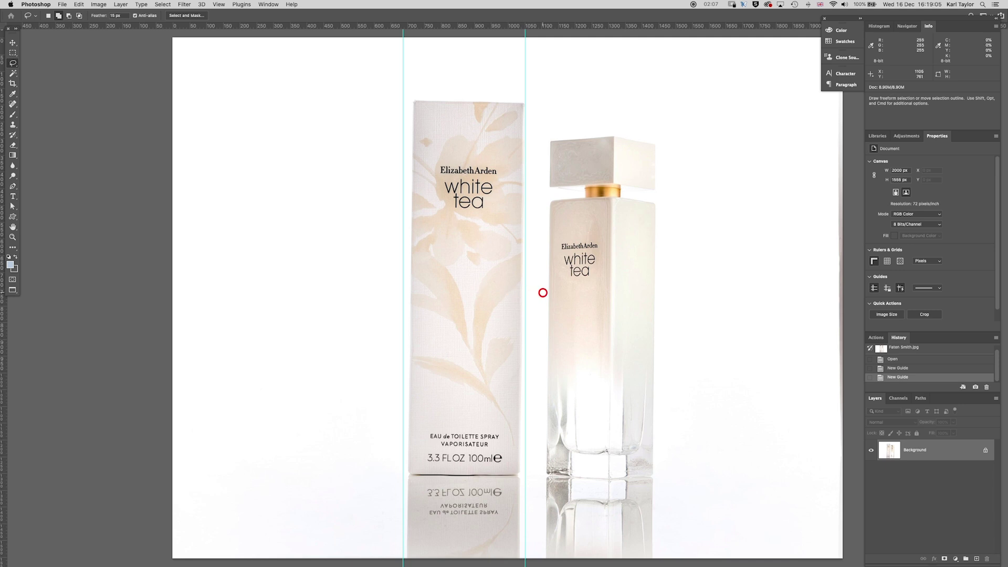
left_click_drag(540, 289, 495, 288)
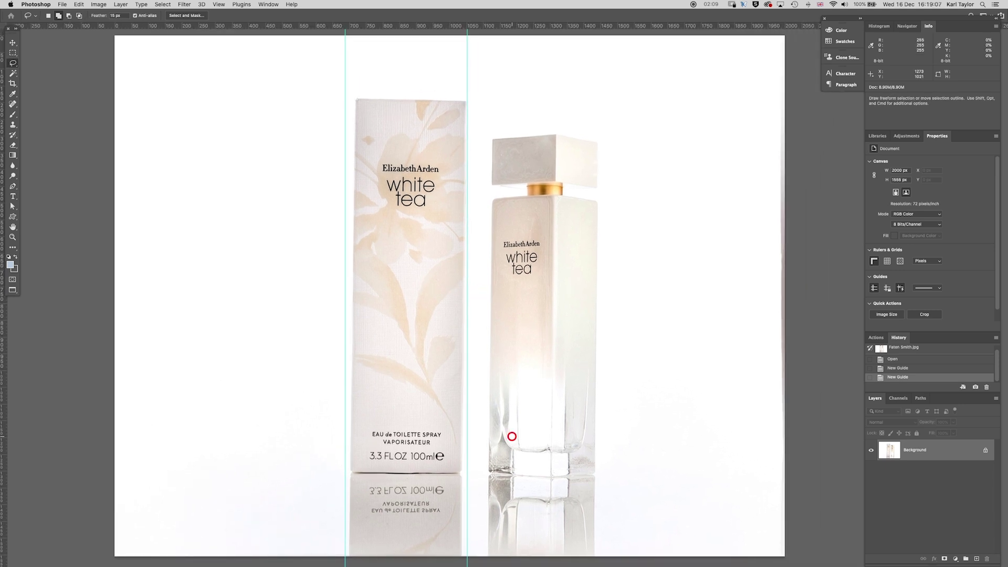
left_click_drag(939, 444, 977, 560)
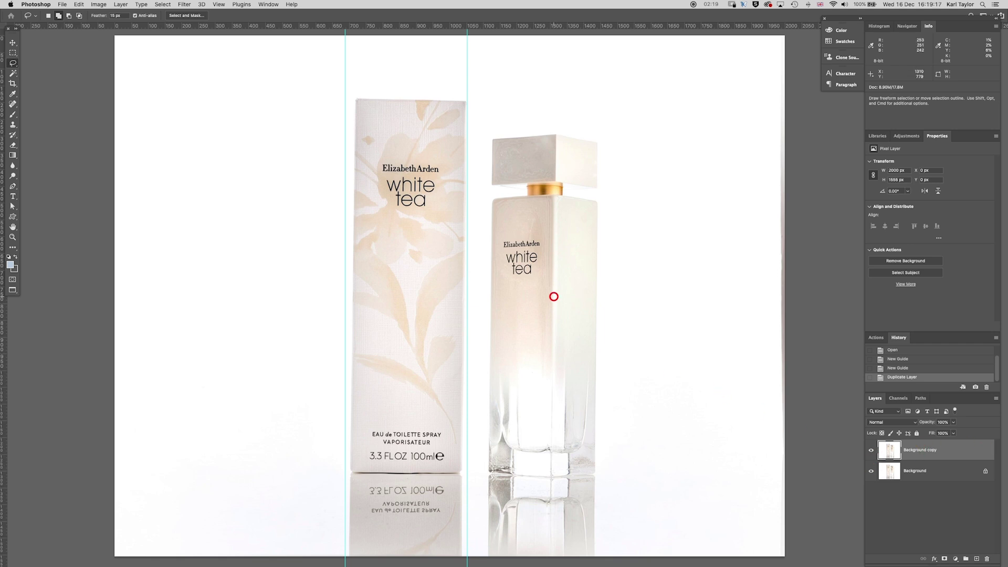
Marquee-select the perfume box and copy it onto a new Layer 1.
key("m")
left_click_drag(256, 51, 479, 426)
scroll(456, 288, "up", 5)
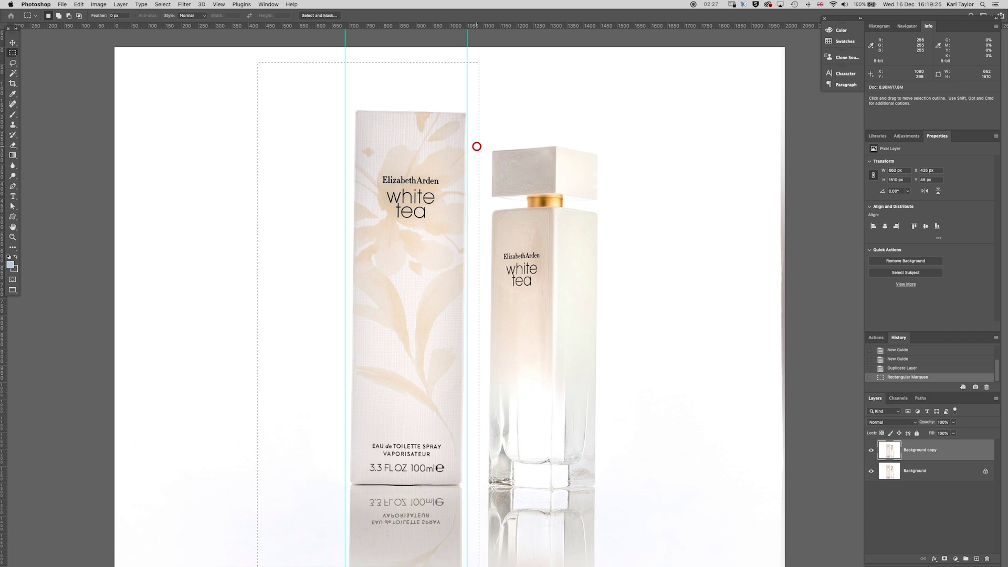
key("super+j")
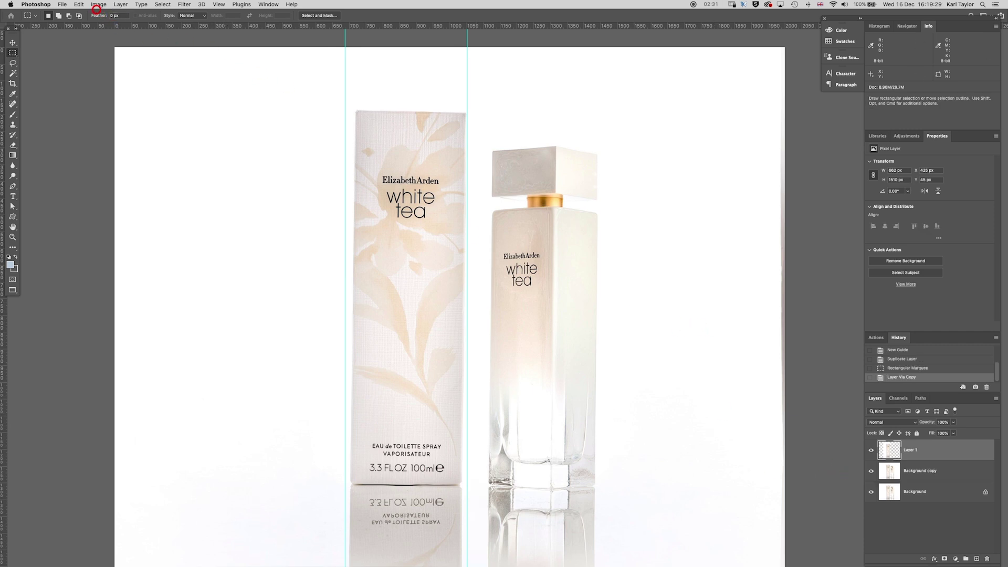
Distort Layer 1 so the box stands straight between the guides, about 1° rotation.
left_click(79, 4)
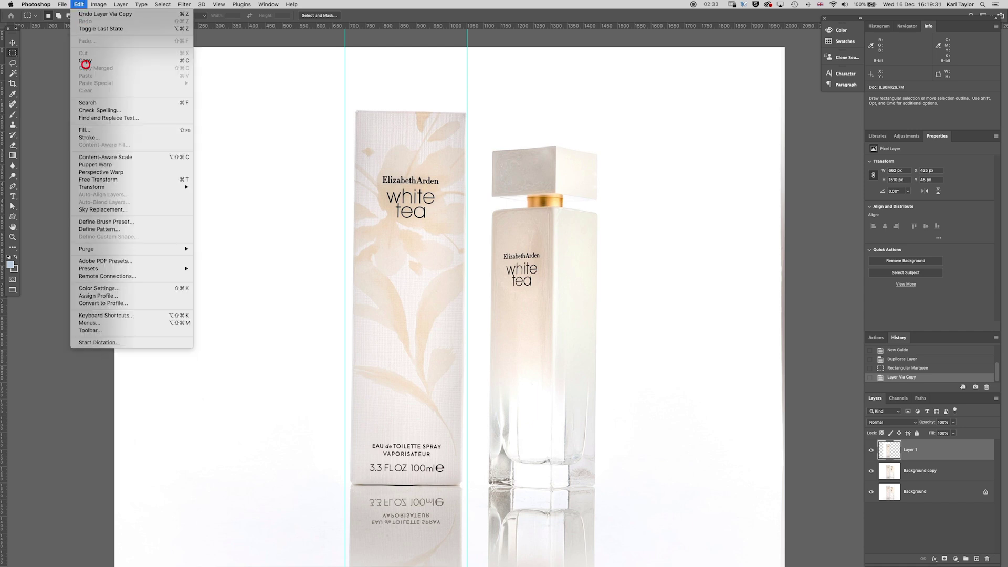
mouse_move(97, 187)
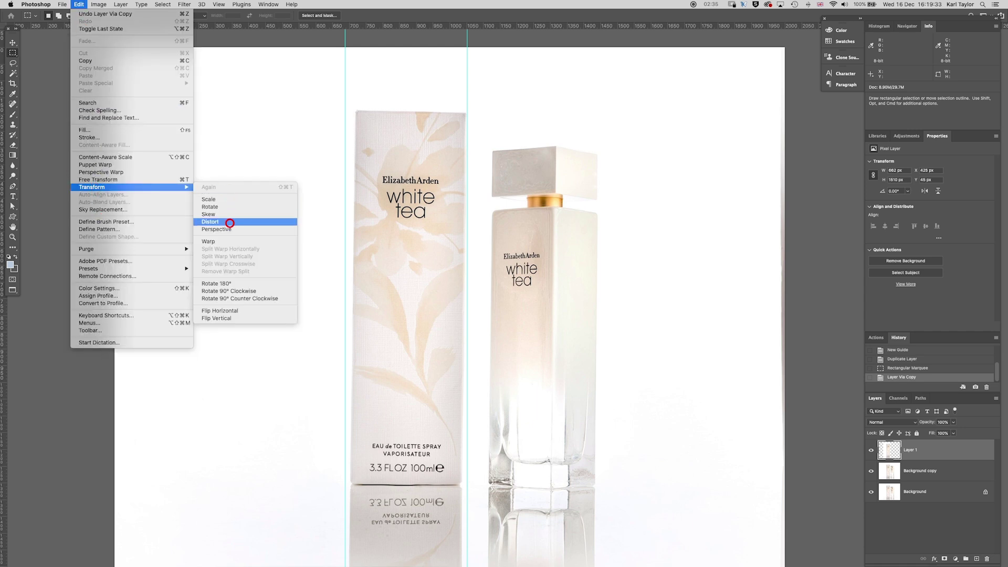
left_click(236, 222)
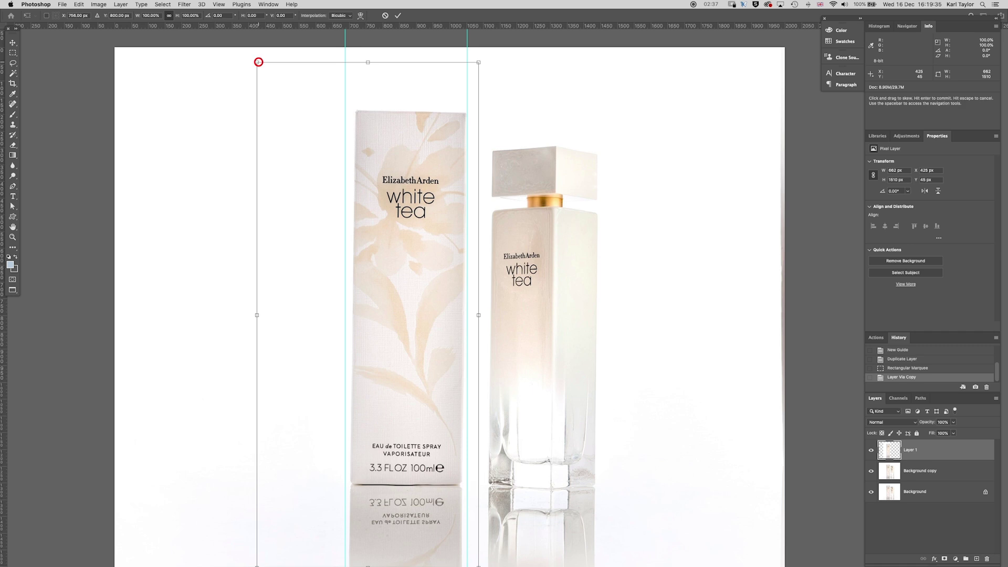
left_click_drag(368, 62, 361, 61)
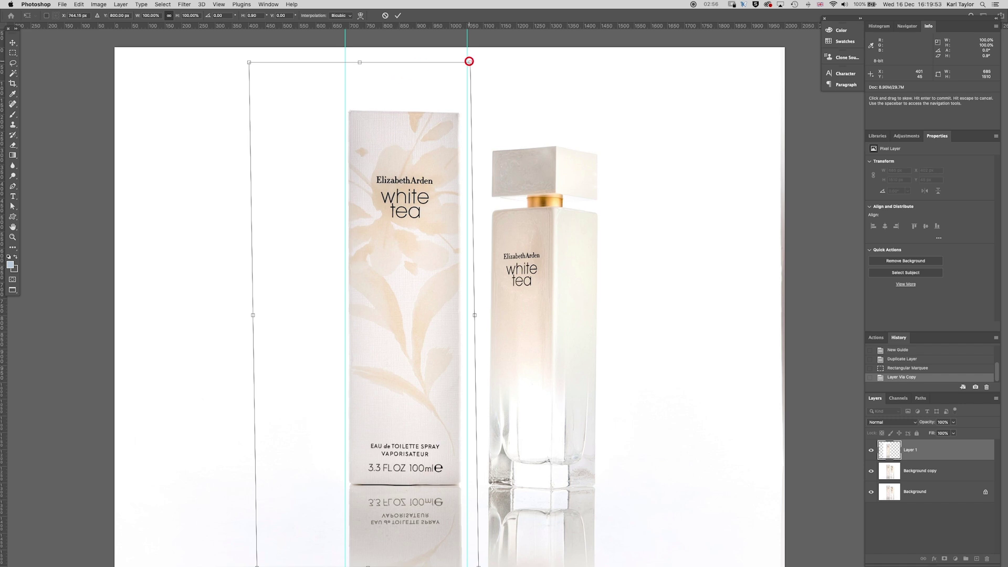
left_click_drag(469, 60, 469, 55)
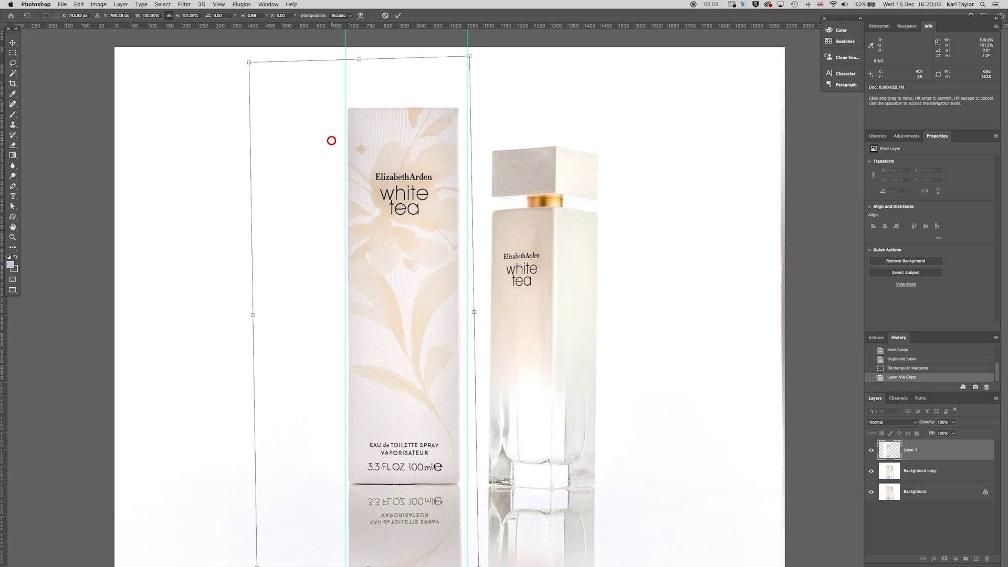
key("Return")
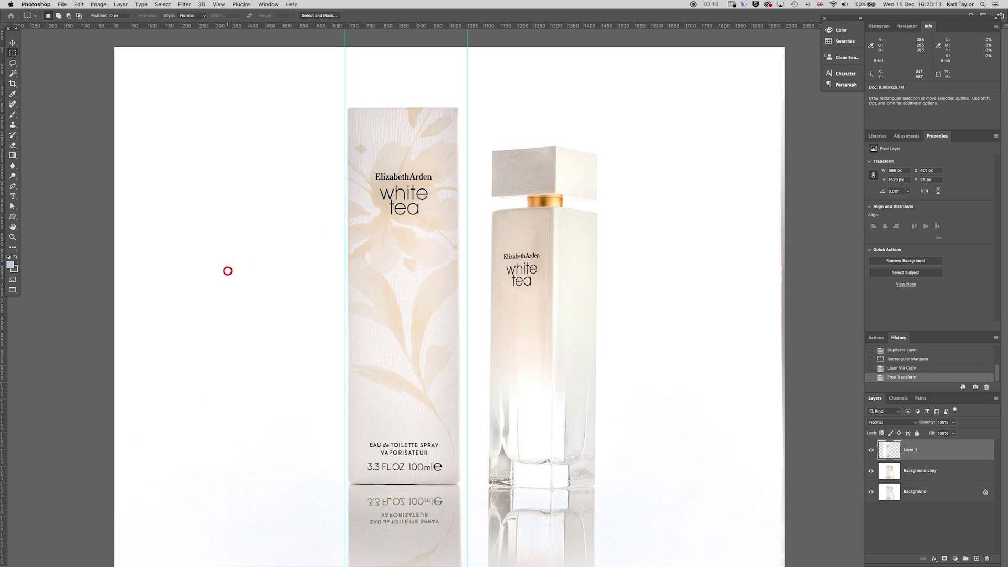
Add guides at the bottle's edges and copy the bottle from Background copy onto Layer 2.
left_click_drag(4, 297, 484, 317)
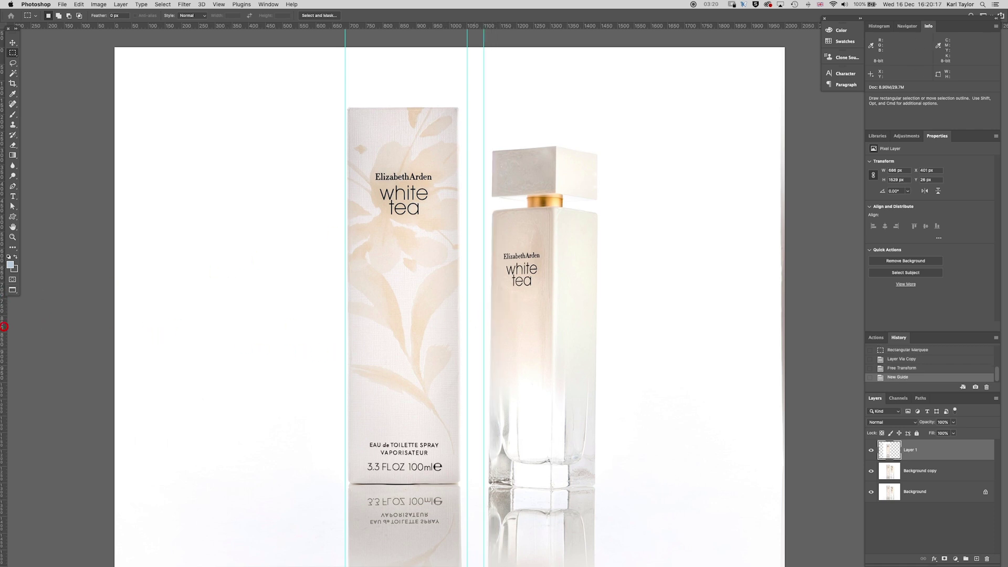
left_click_drag(5, 333, 593, 299)
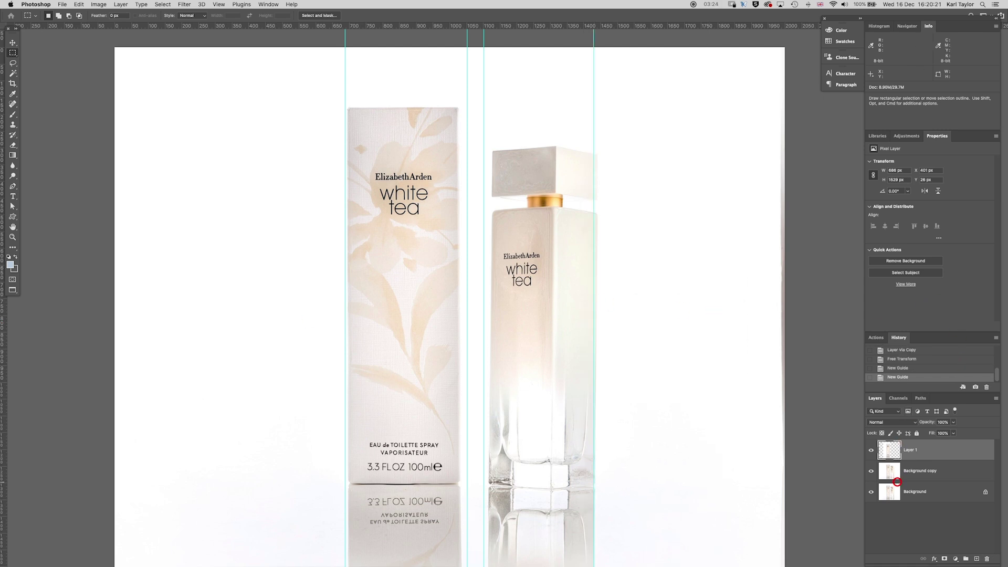
left_click(894, 476)
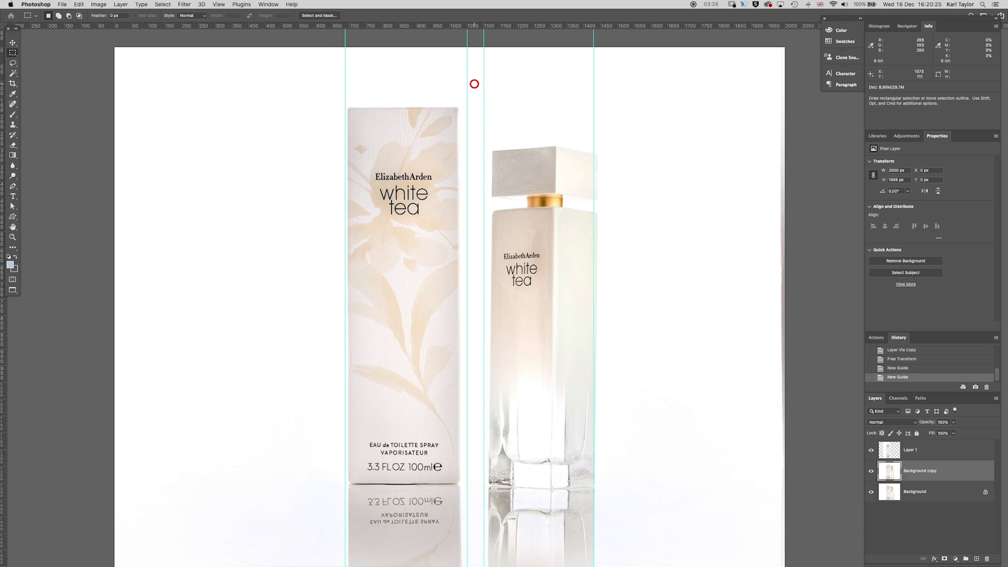
left_click_drag(476, 82, 580, 315)
scroll(524, 556, "up", 5)
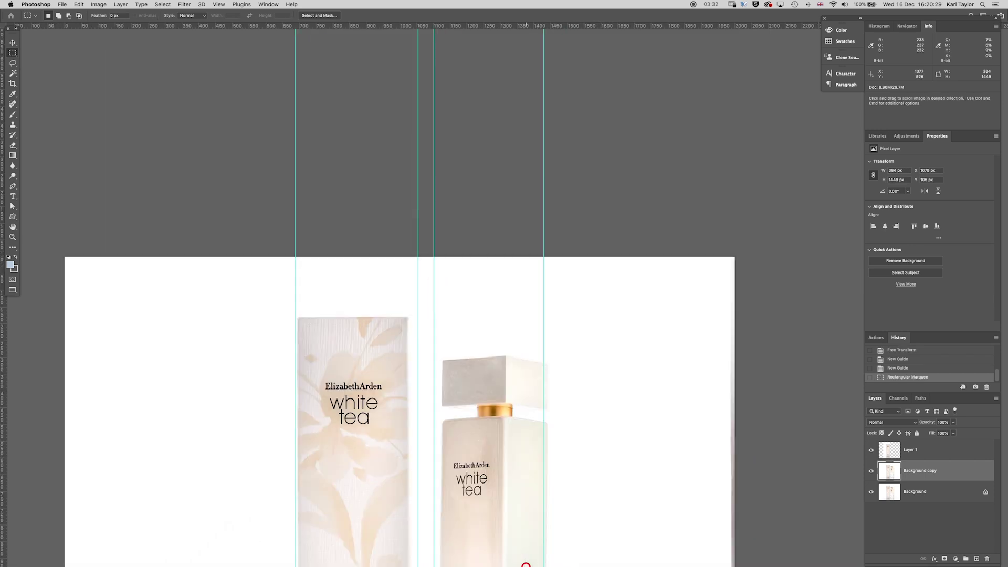
scroll(581, 331, "down", 4)
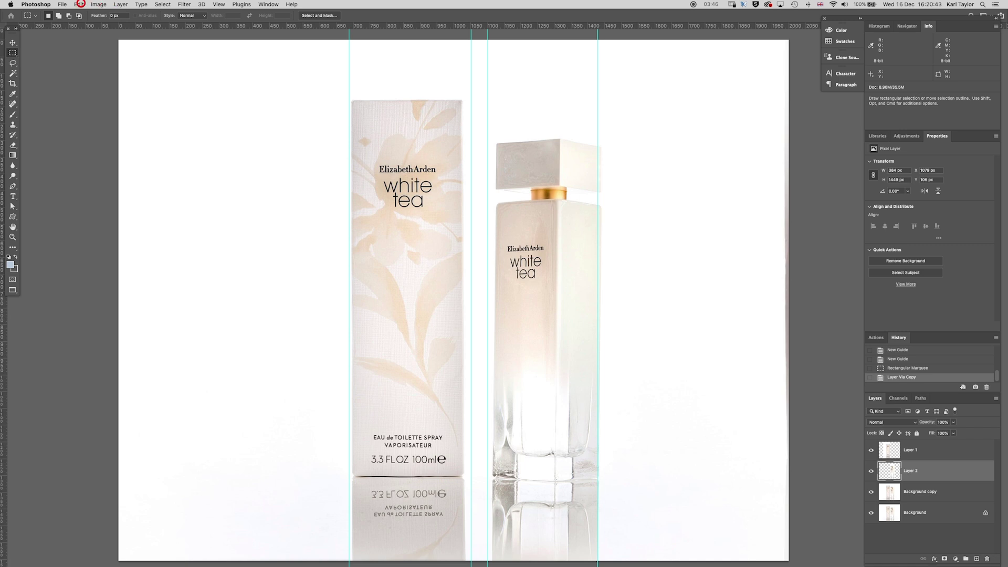
Distort Layer 2 about -1° by adjusting its top handles so the bottle stands upright.
left_click(80, 4)
mouse_move(102, 187)
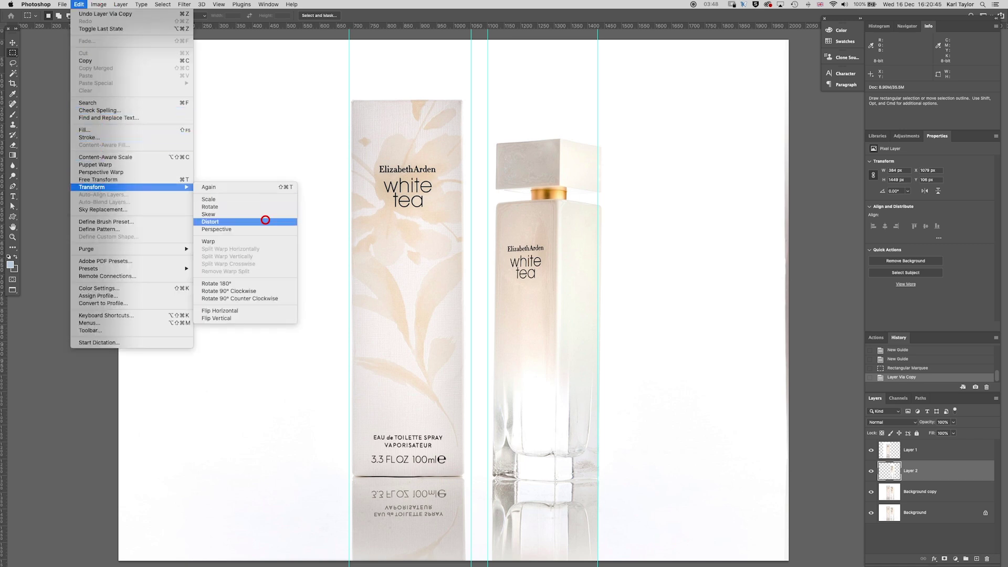
left_click(265, 220)
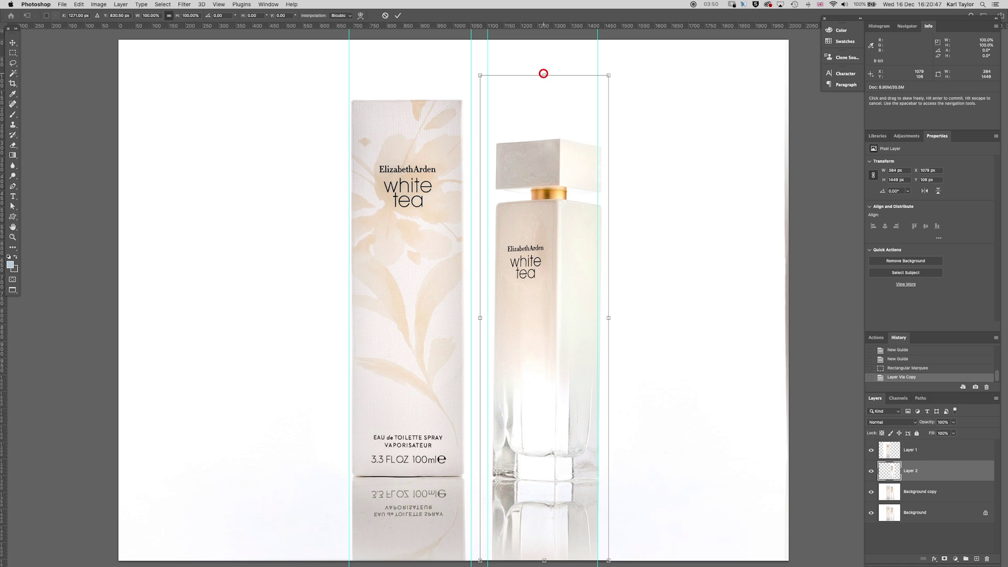
left_click_drag(543, 74, 538, 75)
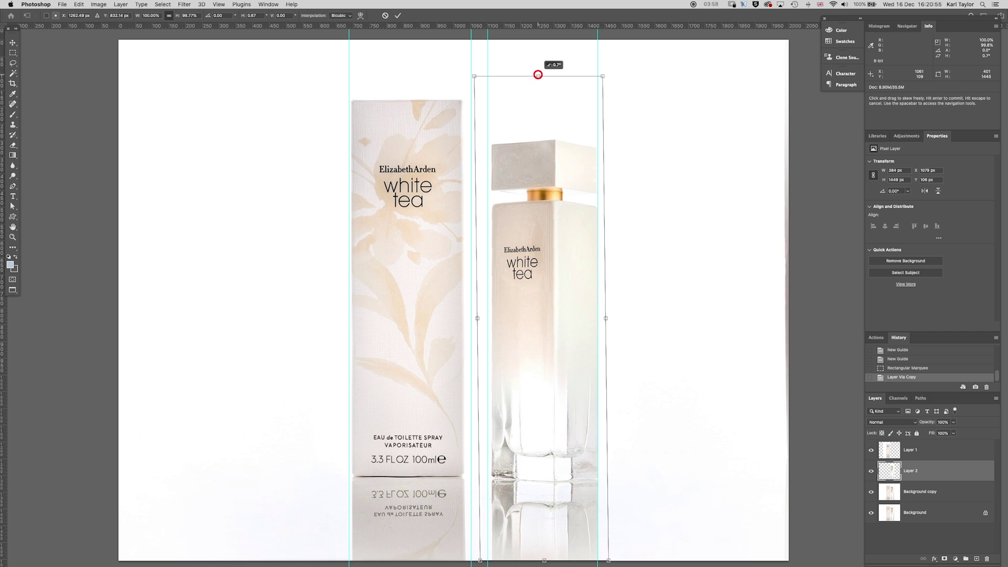
left_click_drag(539, 74, 535, 75)
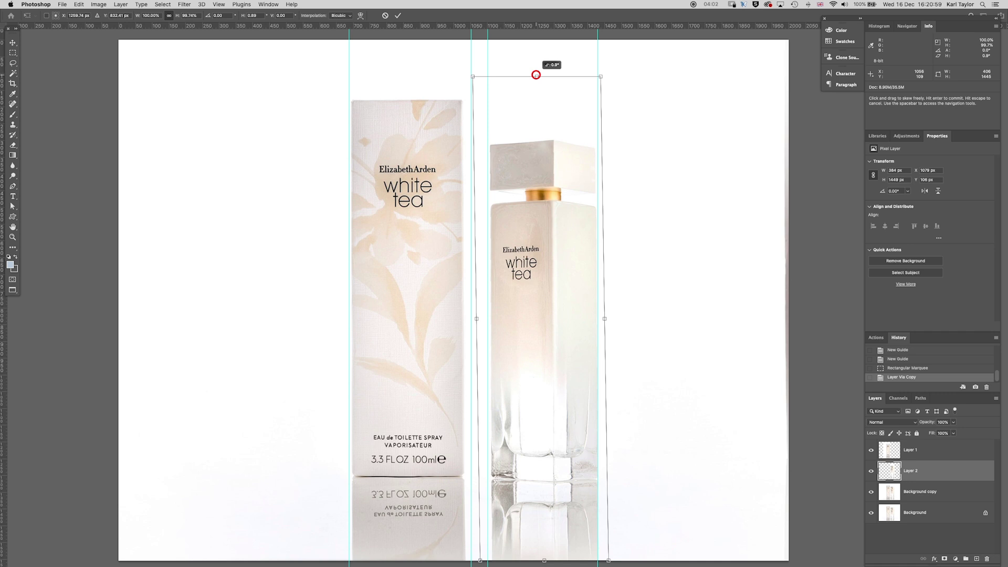
left_click_drag(536, 74, 536, 75)
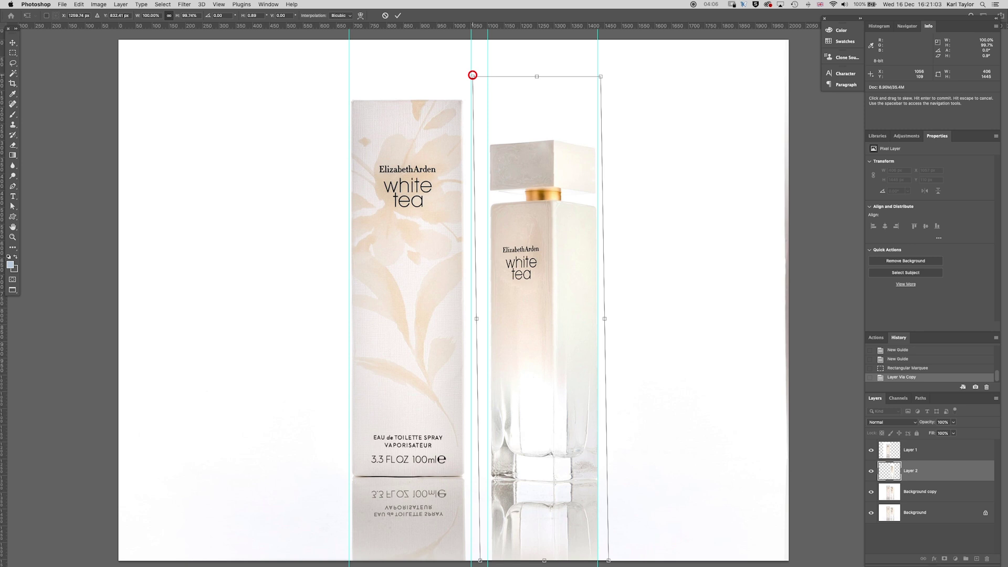
left_click_drag(473, 76, 472, 80)
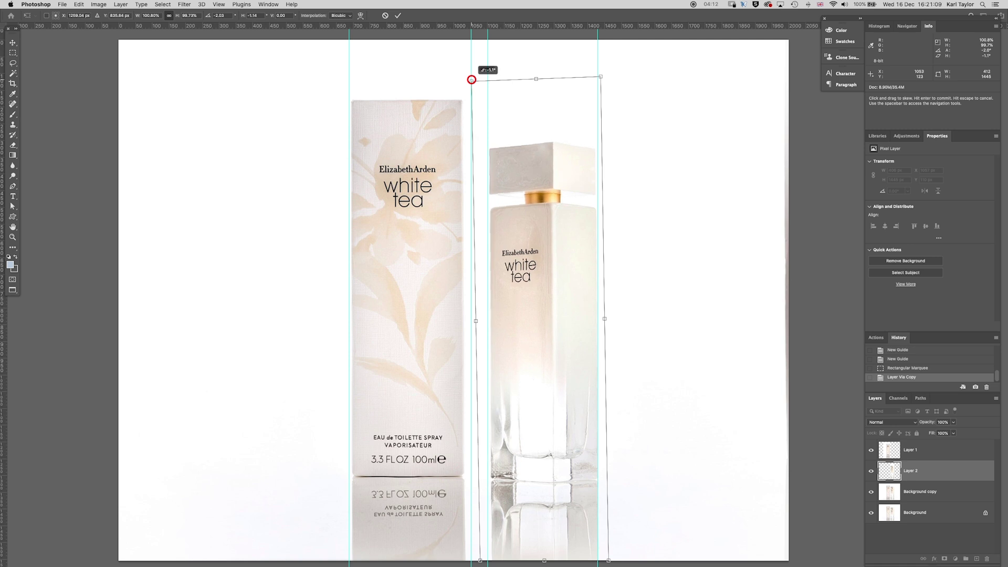
left_click_drag(472, 80, 472, 81)
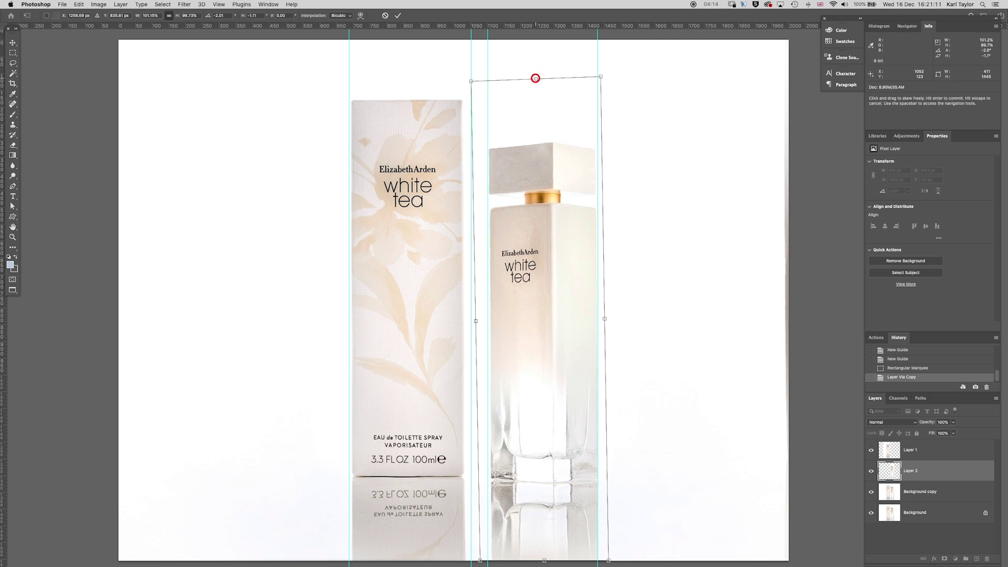
left_click_drag(536, 78, 534, 74)
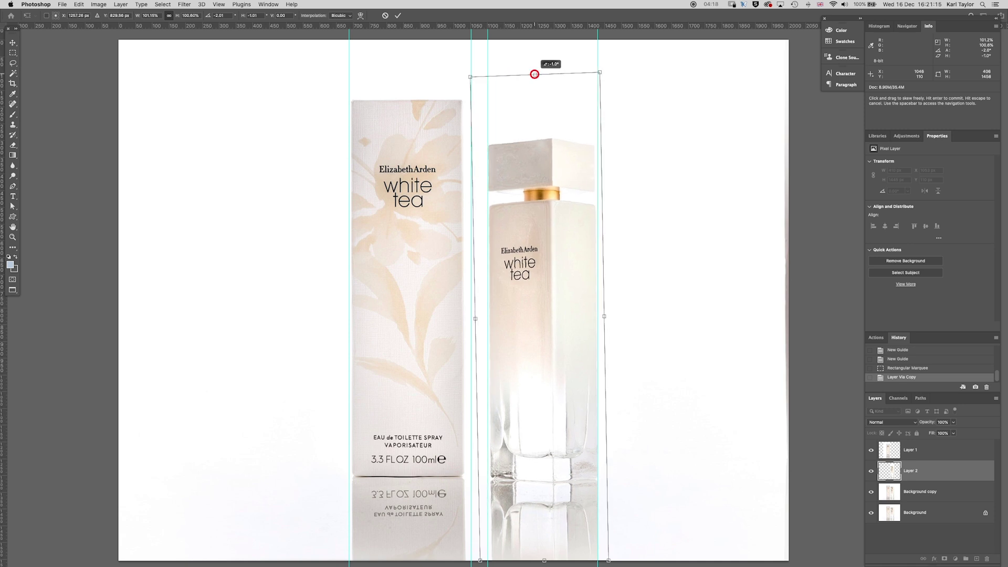
left_click_drag(534, 74, 534, 72)
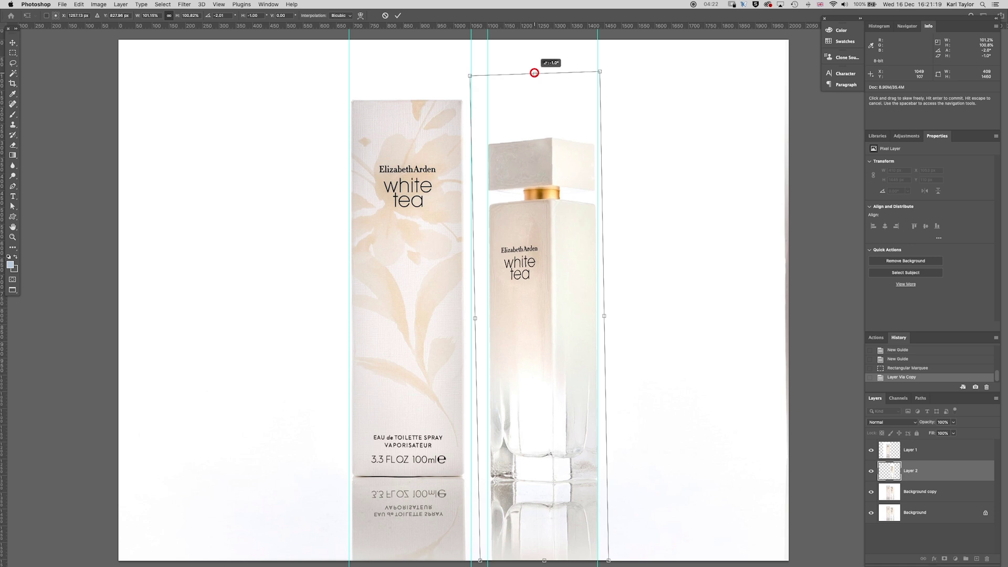
left_click_drag(534, 73, 534, 73)
key("Return")
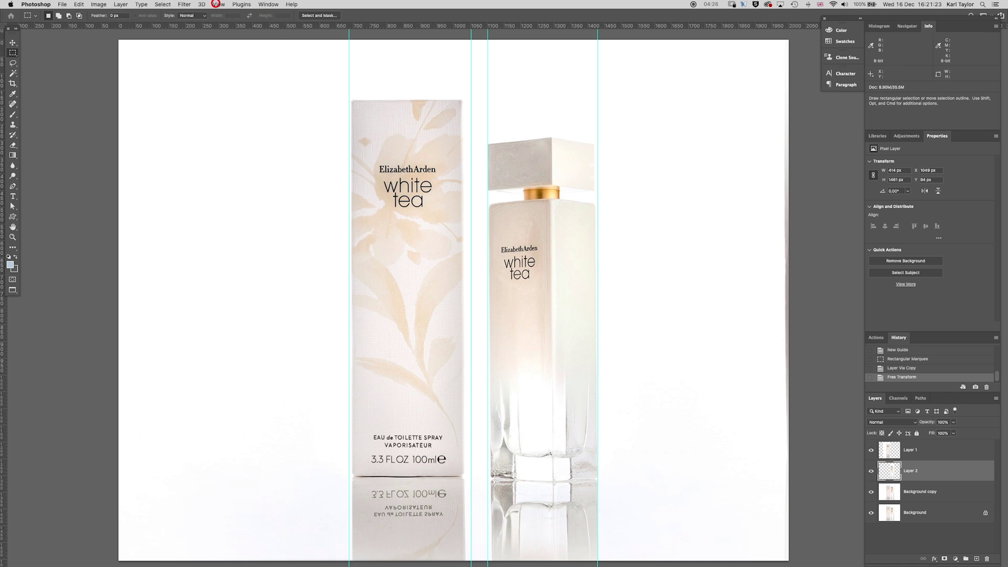
Clear all guides from the canvas and select the Background copy layer.
left_click(218, 4)
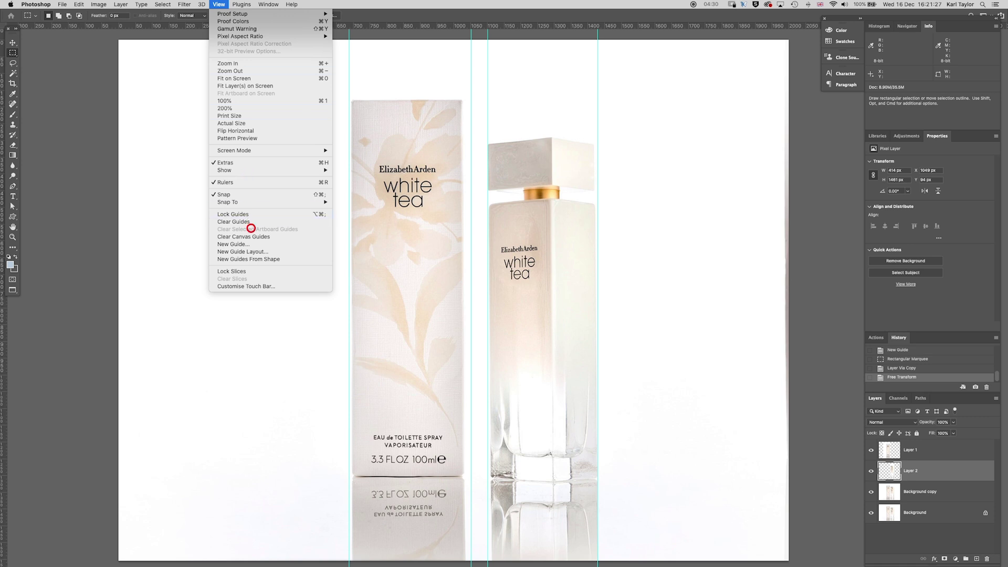
left_click(247, 223)
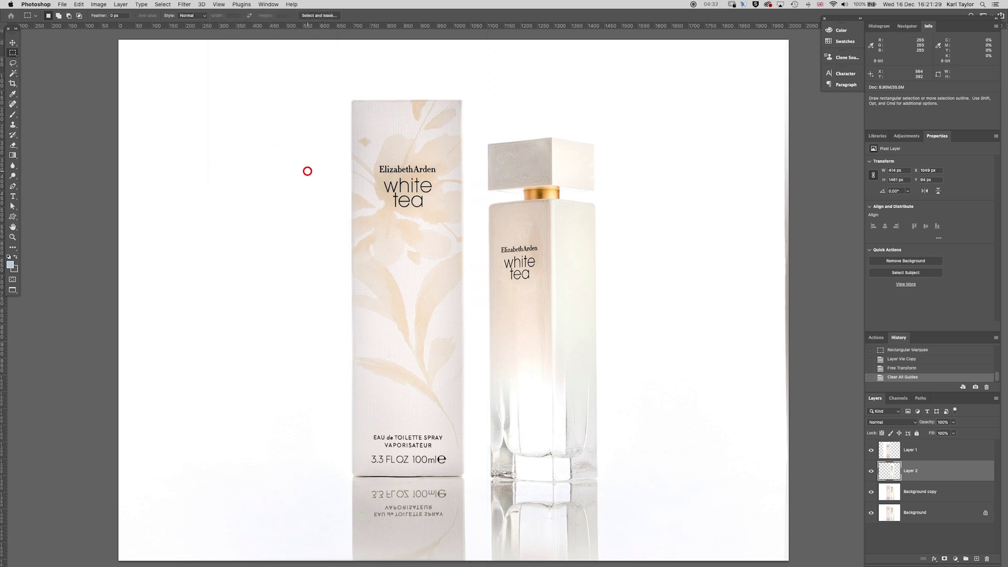
left_click(948, 490)
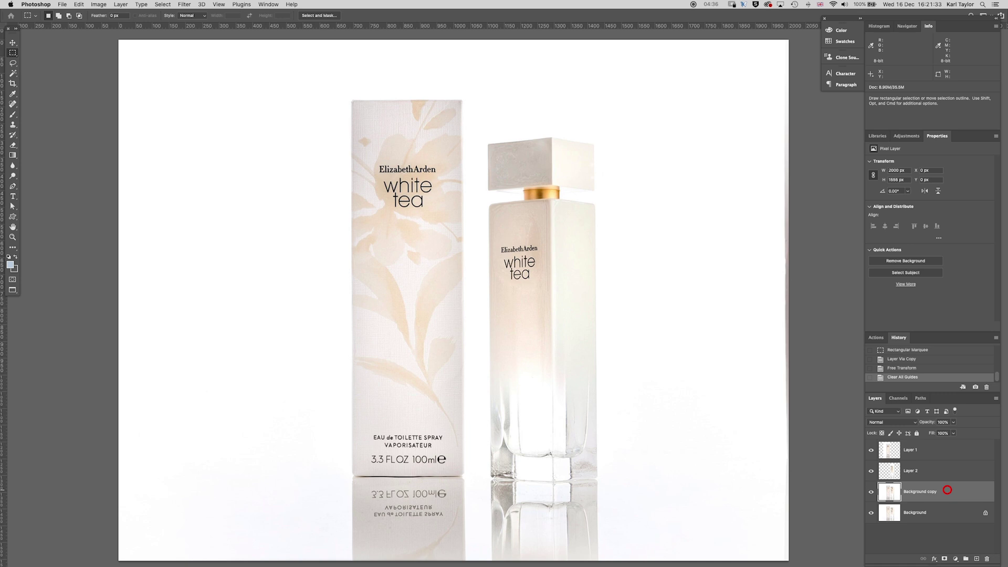
Delete the Background copy layer and select both Layer 1 and Layer 2.
key("Delete")
left_click(916, 469)
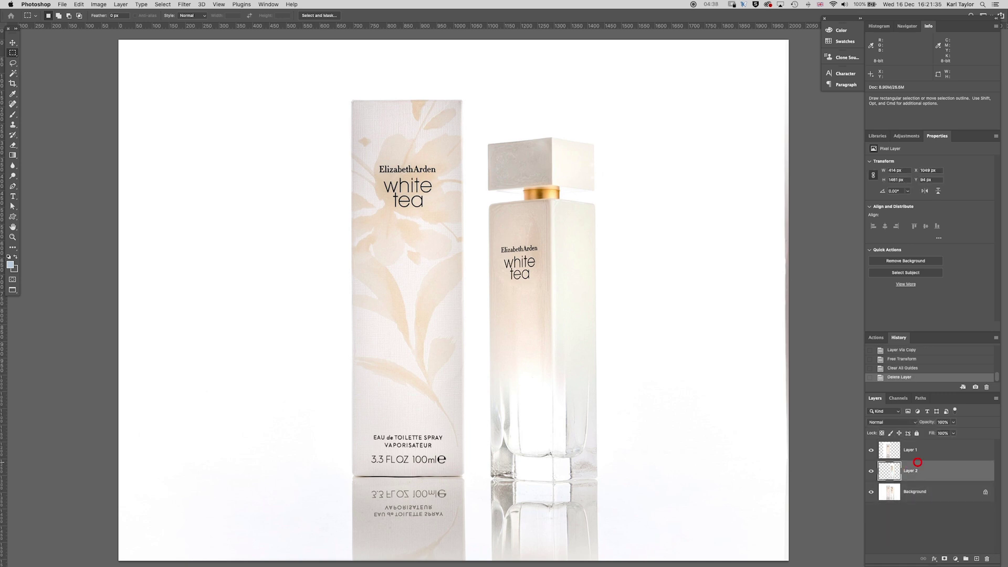
left_click(914, 447, "shift")
Toggle the corrected layers' visibility to compare against the original, then fit the image on screen.
left_click_drag(871, 450, 873, 472)
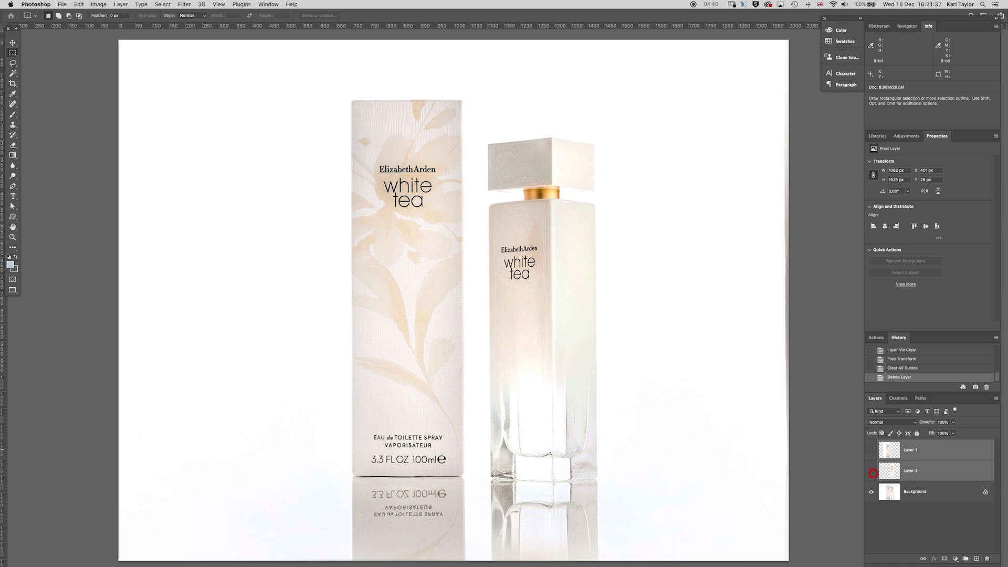
left_click(870, 451)
left_click(870, 453)
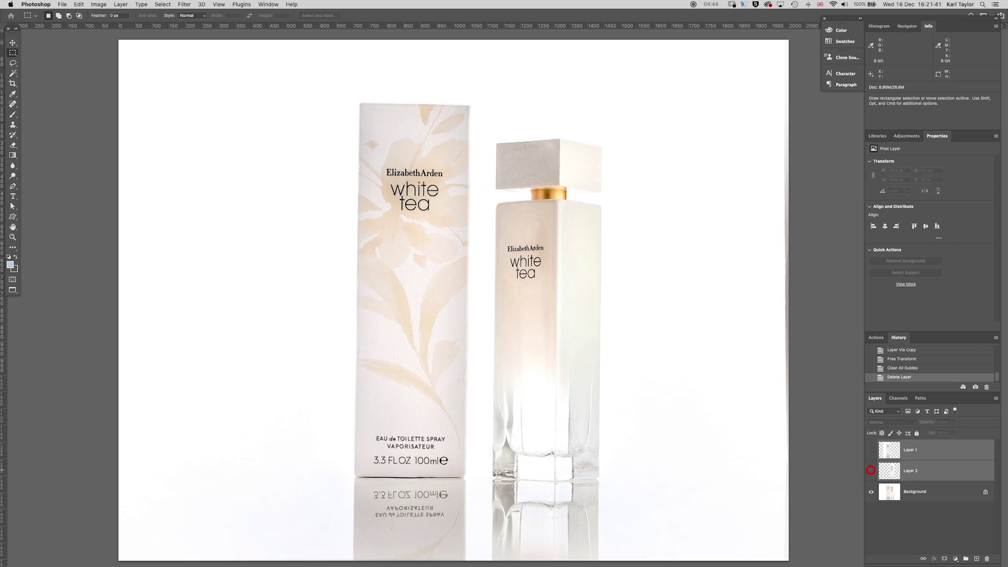
left_click(872, 460)
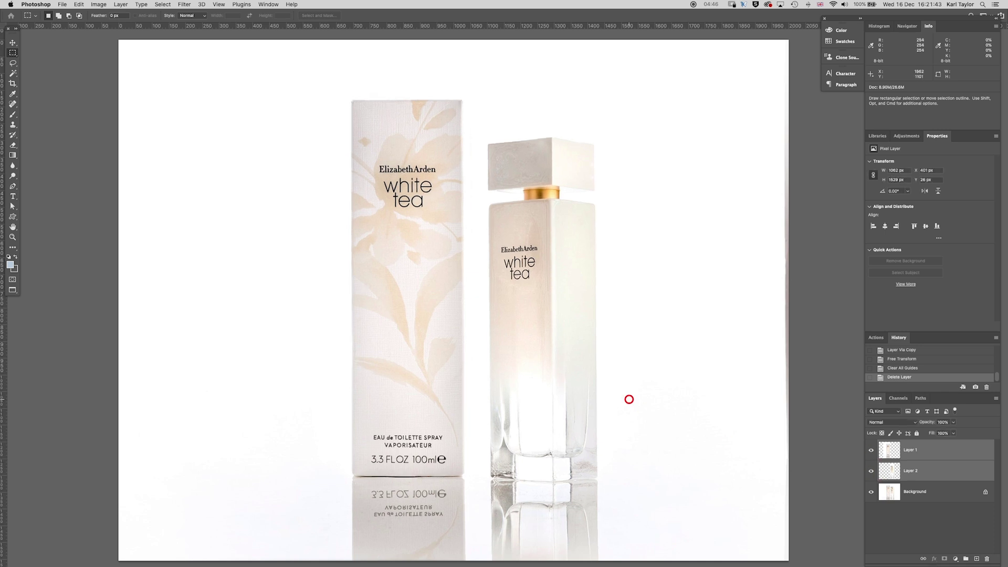
left_click(569, 347, "alt+super")
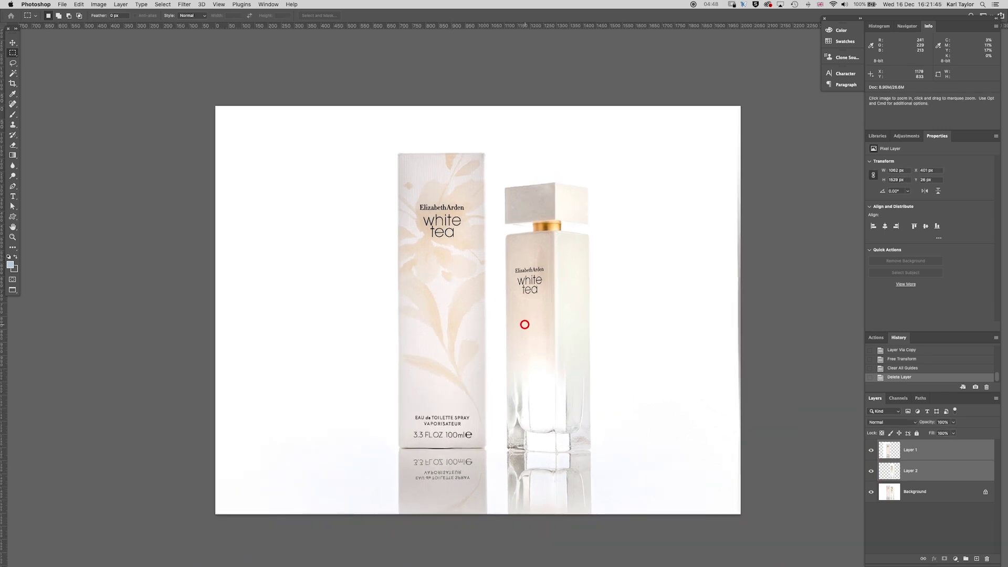
left_click(522, 324, "super")
key("super+0")
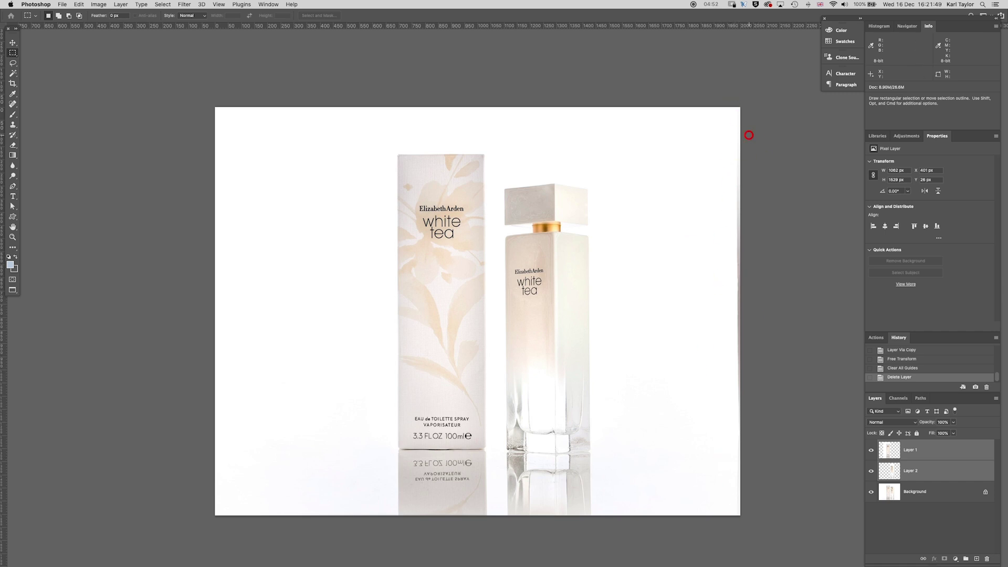
With a smaller brush on Layer 1, sample white and paint the right-edge grey strip at 100% opacity.
key("b")
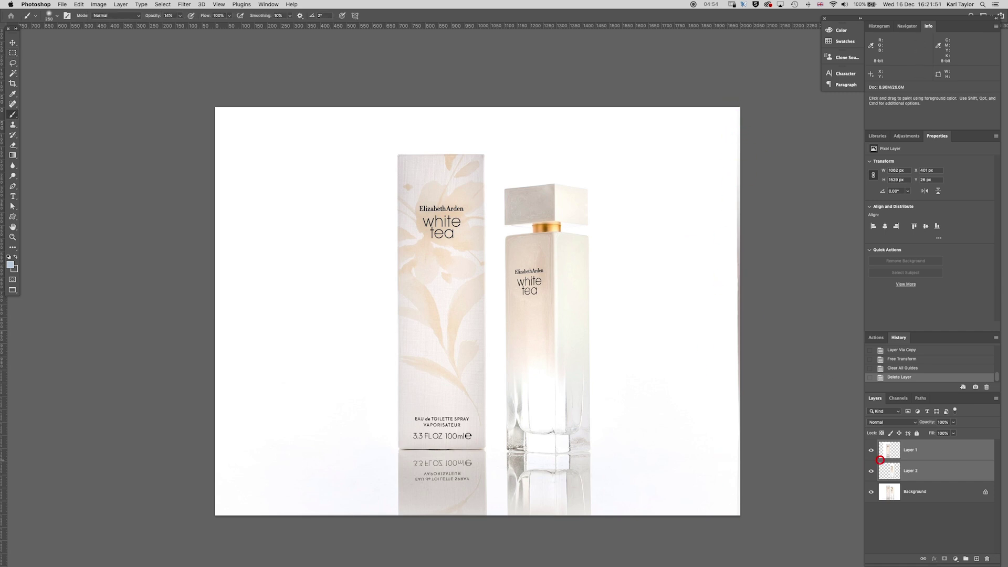
left_click(922, 452)
key("bracketleft")
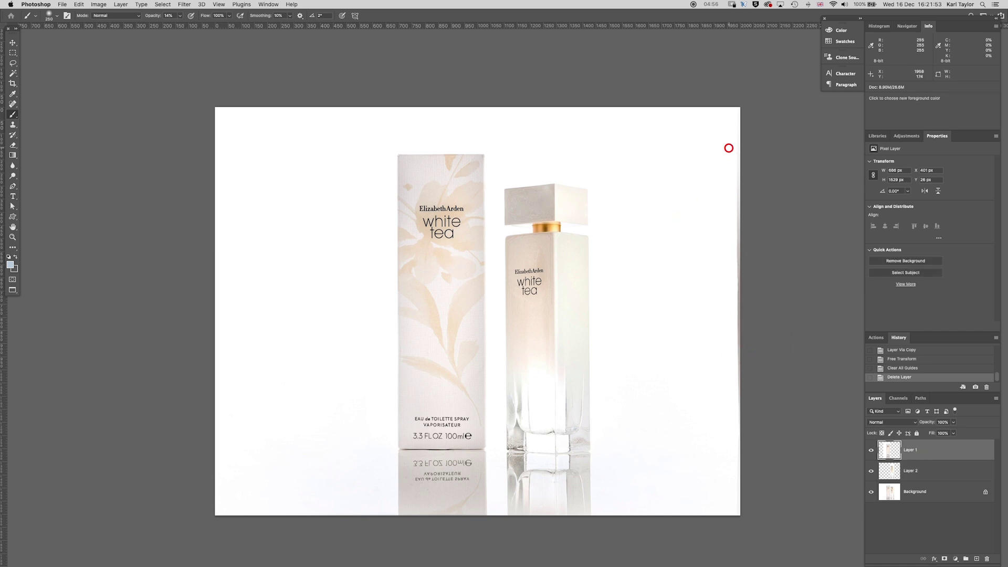
left_click(728, 123, "alt")
mouse_move(728, 123)
left_mouse_down()
mouse_move(737, 142)
mouse_move(734, 119)
left_mouse_up()
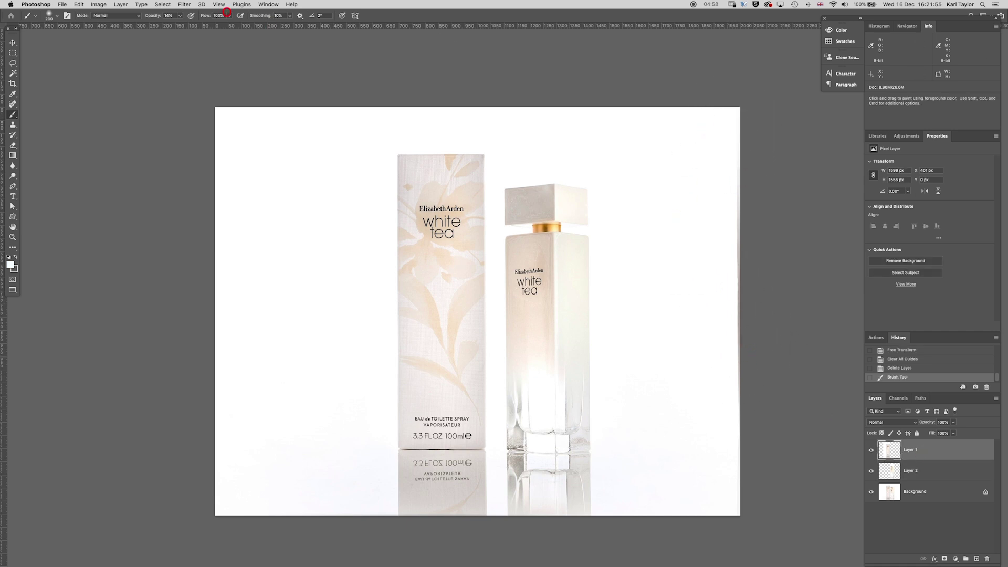
left_click(180, 16)
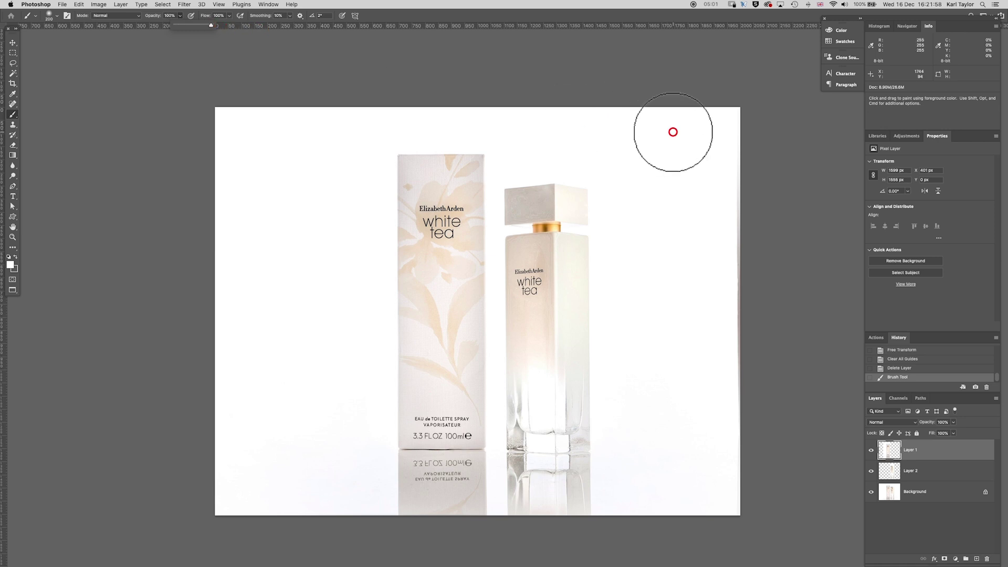
mouse_move(738, 174)
left_mouse_down()
mouse_move(745, 387)
mouse_move(770, 510)
mouse_move(770, 484)
left_mouse_up()
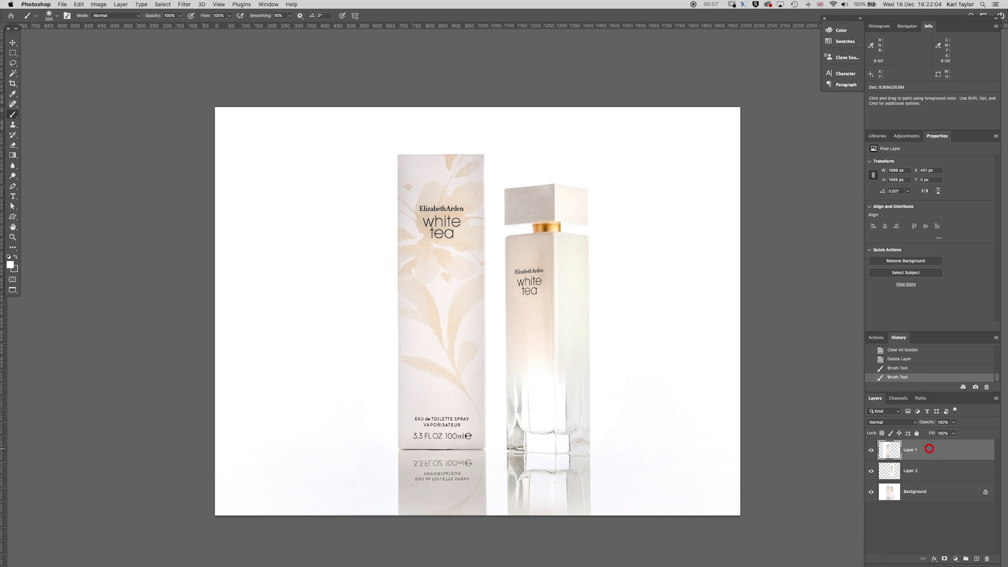
Move the Layer 2 bottle right to X 1092 px, fine-tuning with arrow-key nudges.
left_click(920, 476)
key("v")
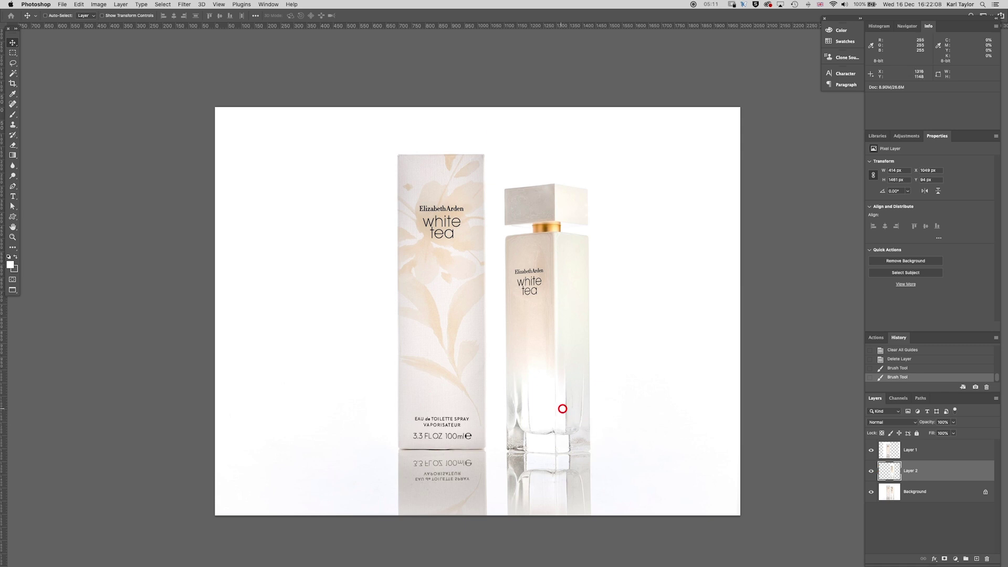
left_click_drag(562, 409, 568, 409)
key("Left")
key("Left")
key("Left")
key("Left")
key("Left")
key("Left")
key("Left")
key("Left")
key("Left")
key("Left")
key("Left")
key("Left")
key("Left")
key("Left")
key("Left")
key("Left")
key("Left")
key("Left")
key("Left")
key("Left")
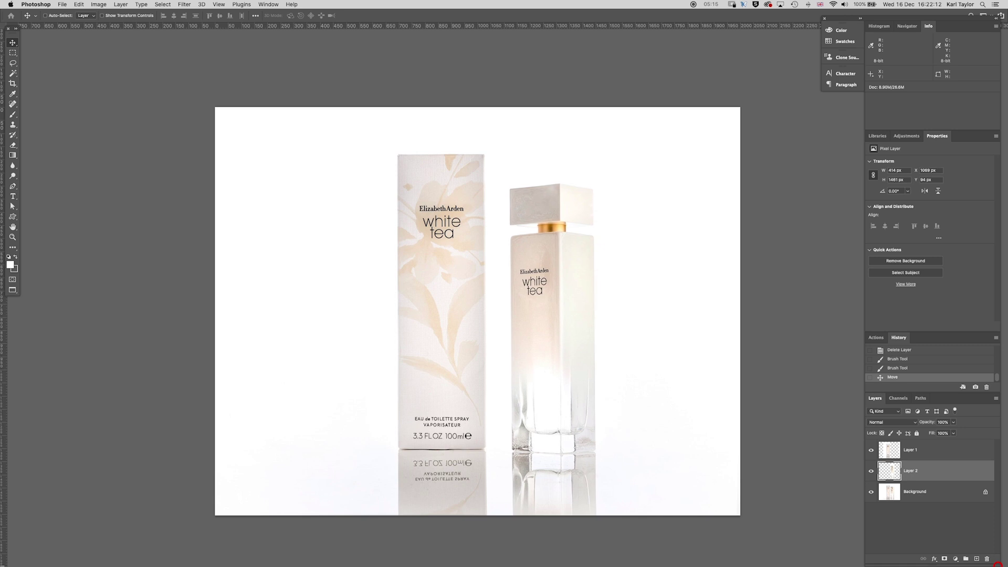
key("Left")
key("Left")
key("Left")
key("Left")
key("Left")
key("Left")
key("Left")
key("Left")
key("Left")
key("Left")
key("Left")
key("Left")
key("Left")
key("Left")
key("Left")
key("Left")
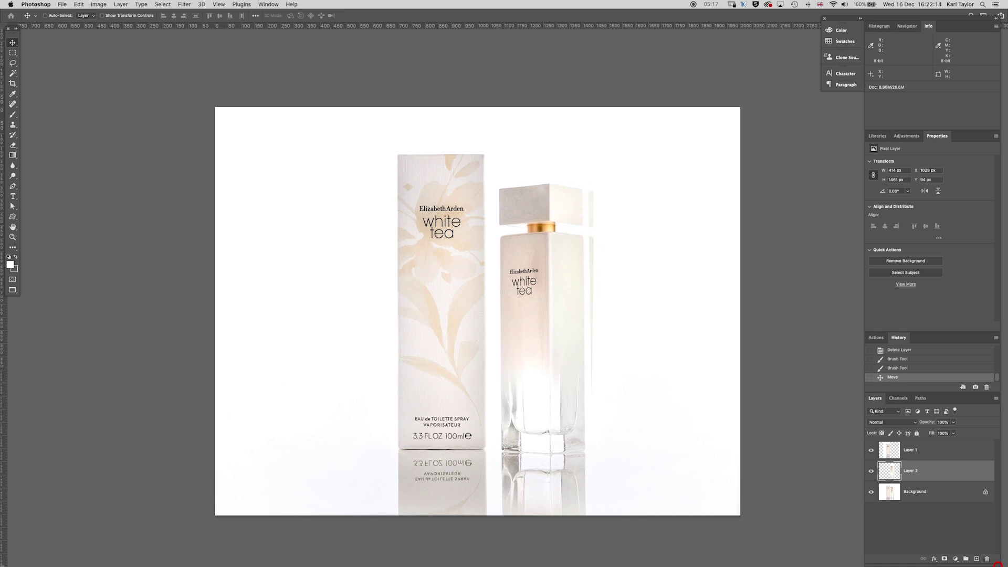
key("Right")
key("Right")
key("Right")
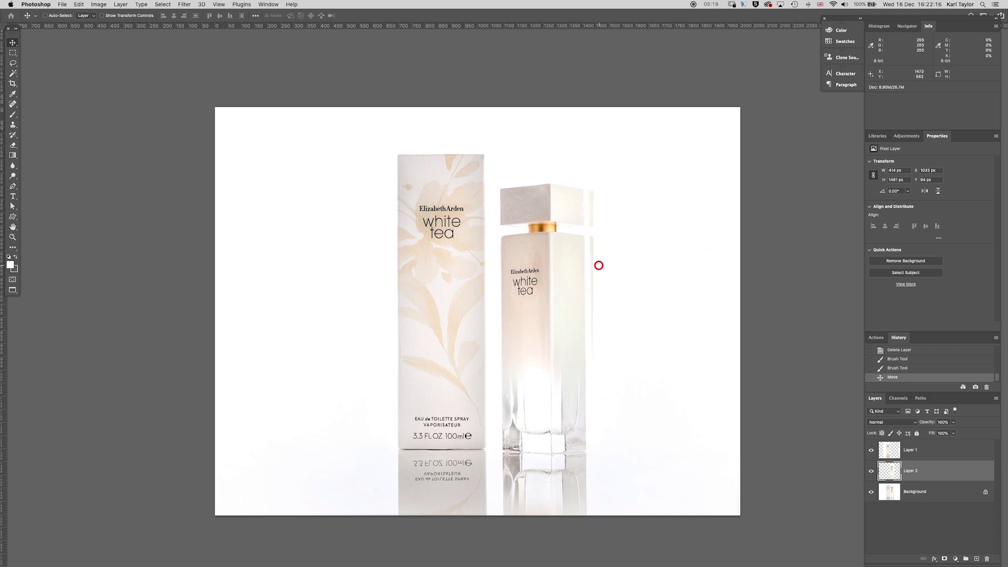
key("Right")
key("Right")
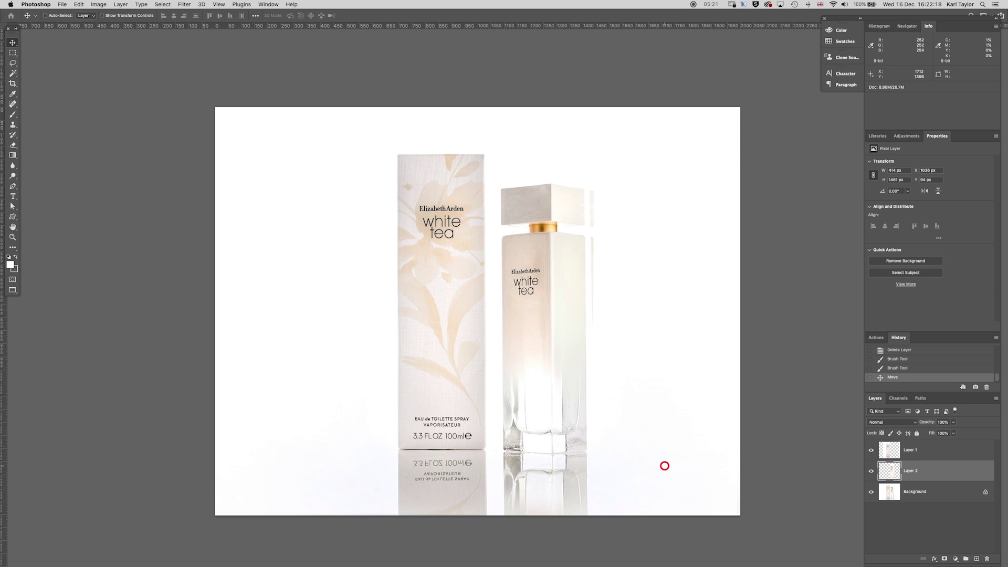
key("Right")
key("Right")
key("Right")
key("Right")
key("Right")
key("Right")
key("Right")
key("Right")
key("Right")
key("Right")
key("Right")
key("Right")
key("Right")
key("Right")
key("Right")
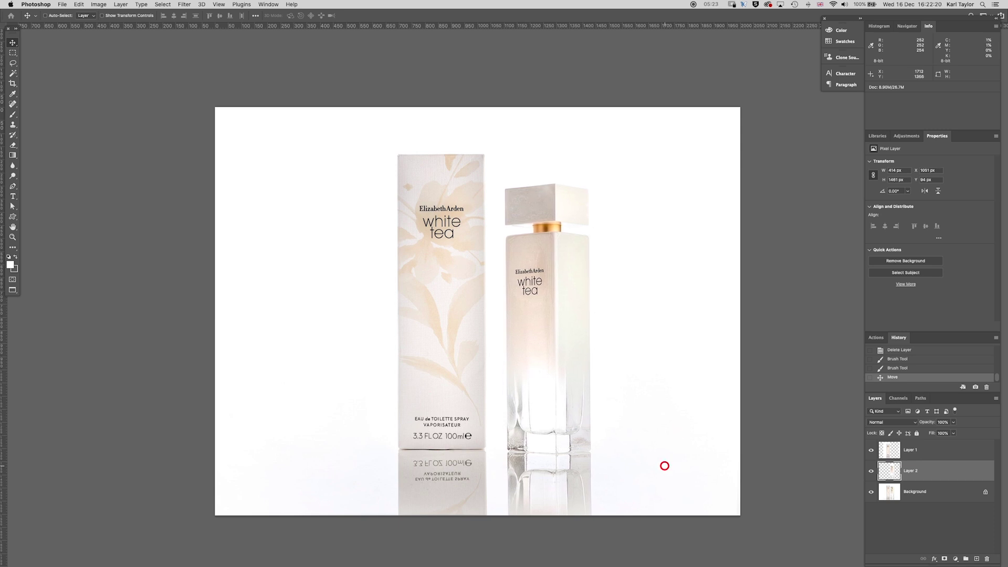
key("Right")
key("Right")
key("Right")
key("Right")
key("Right")
key("Right")
key("Right")
key("Right")
key("Right")
key("Right")
key("Right")
key("Right")
key("Right")
key("Right")
key("Right")
key("Right")
key("Right")
key("Right")
key("Right")
key("Right")
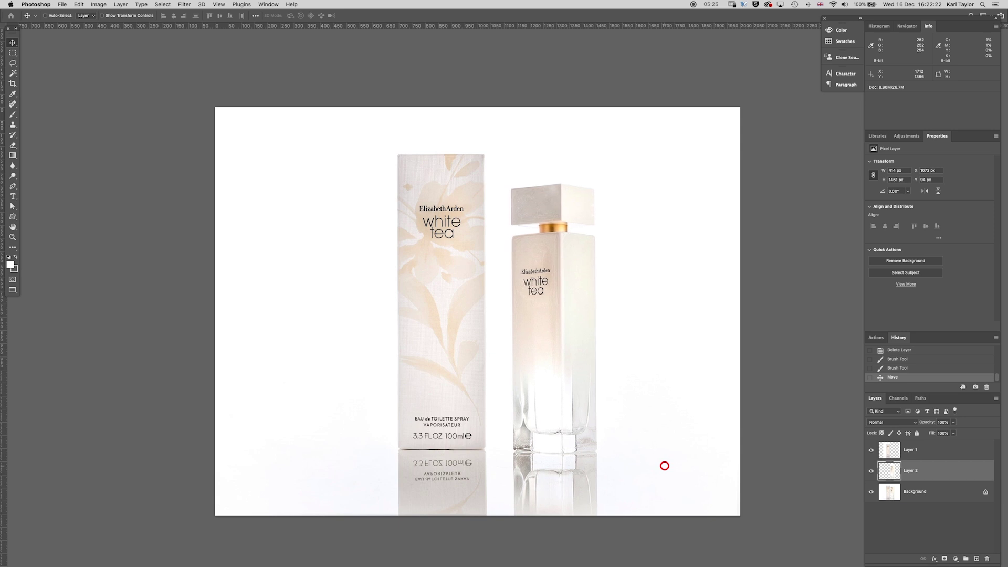
key("Right")
key("Right")
key("Right")
key("Right")
key("Right")
key("Right")
key("Right")
key("Right")
key("Right")
key("Right")
key("Right")
key("Right")
key("Right")
key("Right")
key("Right")
key("Right")
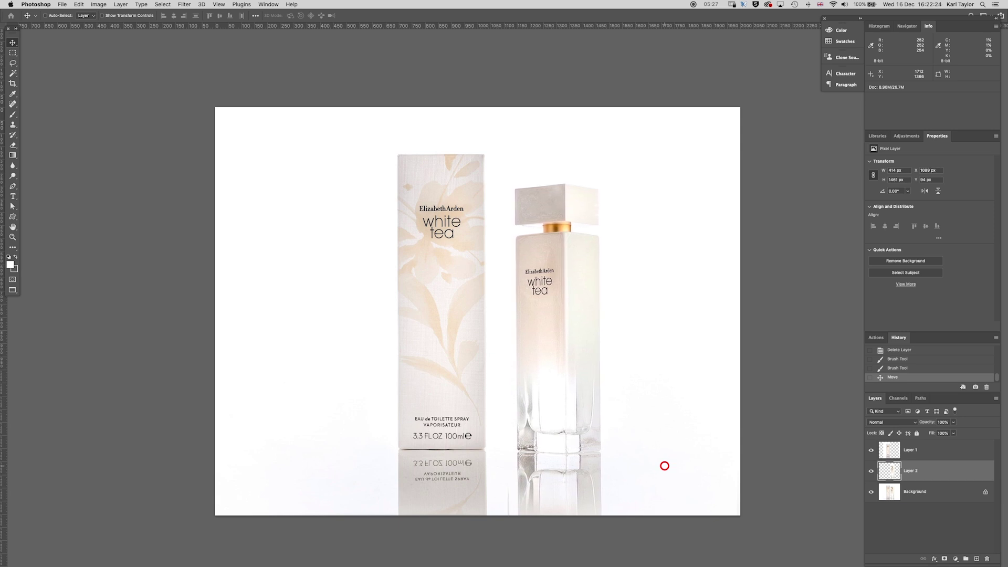
key("Right")
key("Right")
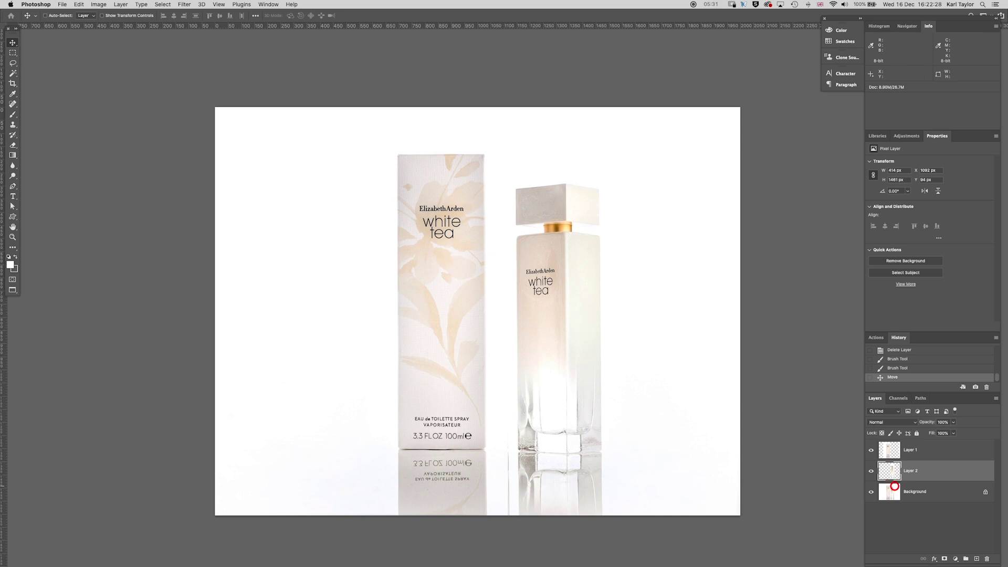
Add Layer 3 above Background and paint a straight white line over the reflection line with a smaller brush.
left_click(942, 492)
left_click(977, 559)
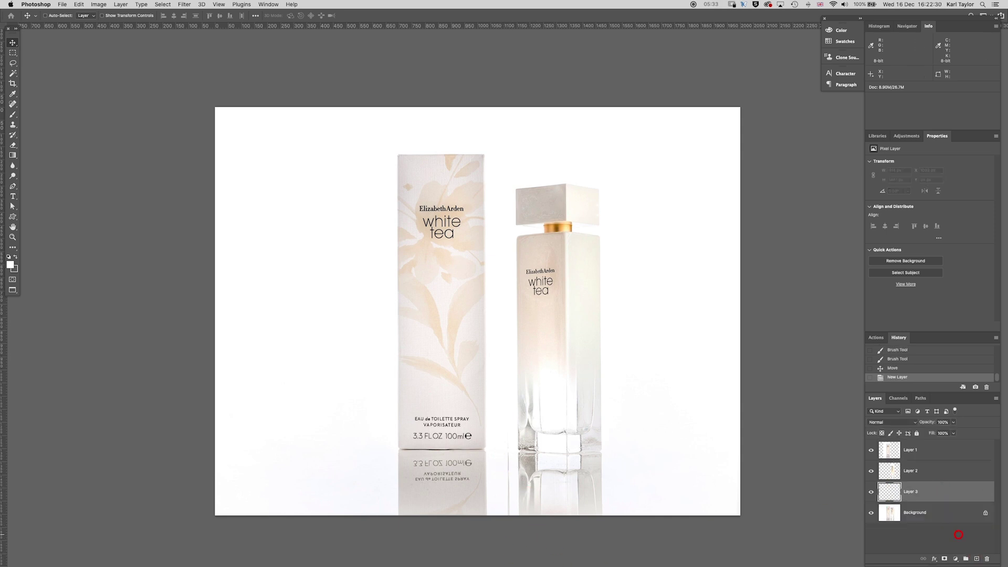
key("b")
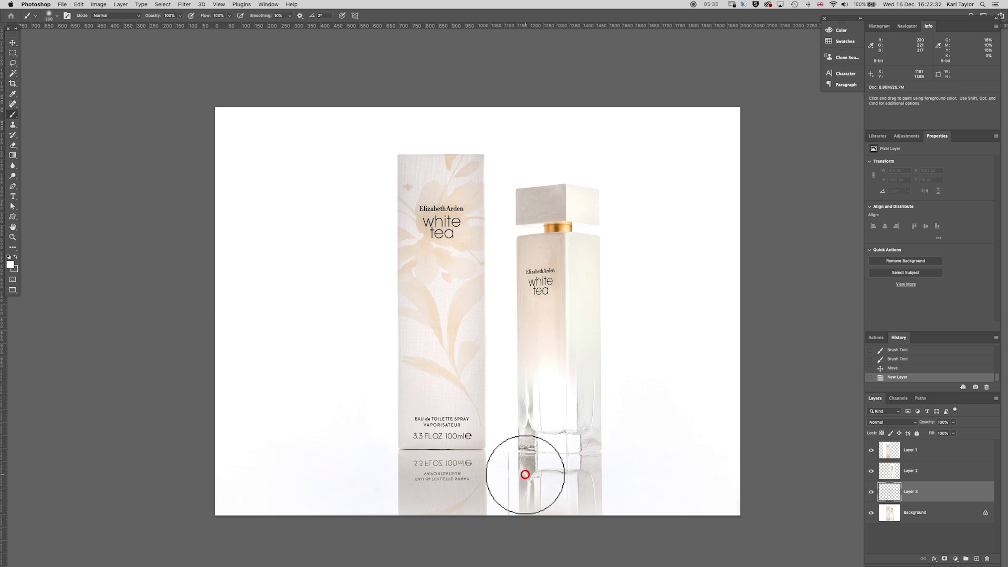
key("bracketleft")
key("bracketleft")
key("bracketleft")
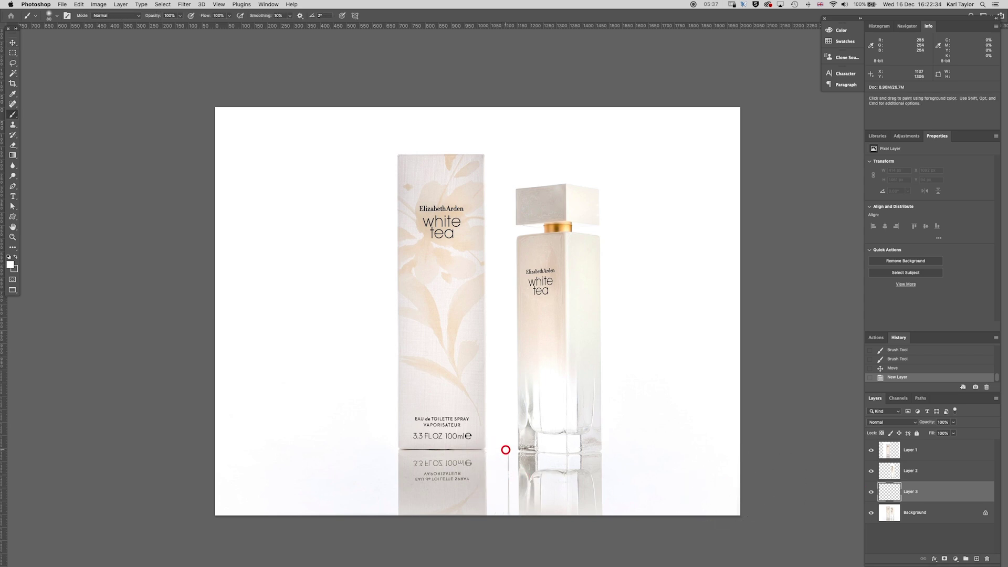
left_click(507, 447)
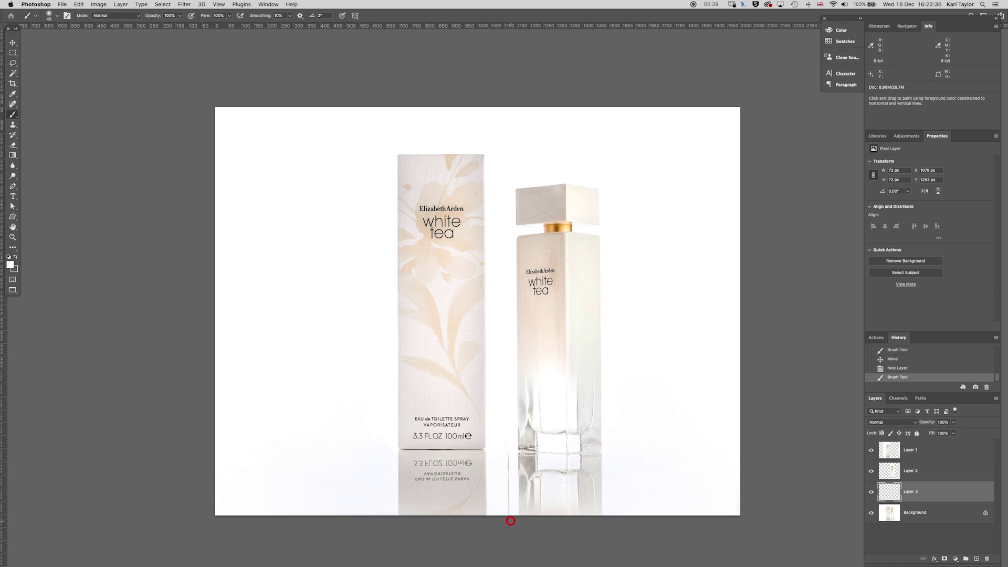
left_click(510, 519, "shift")
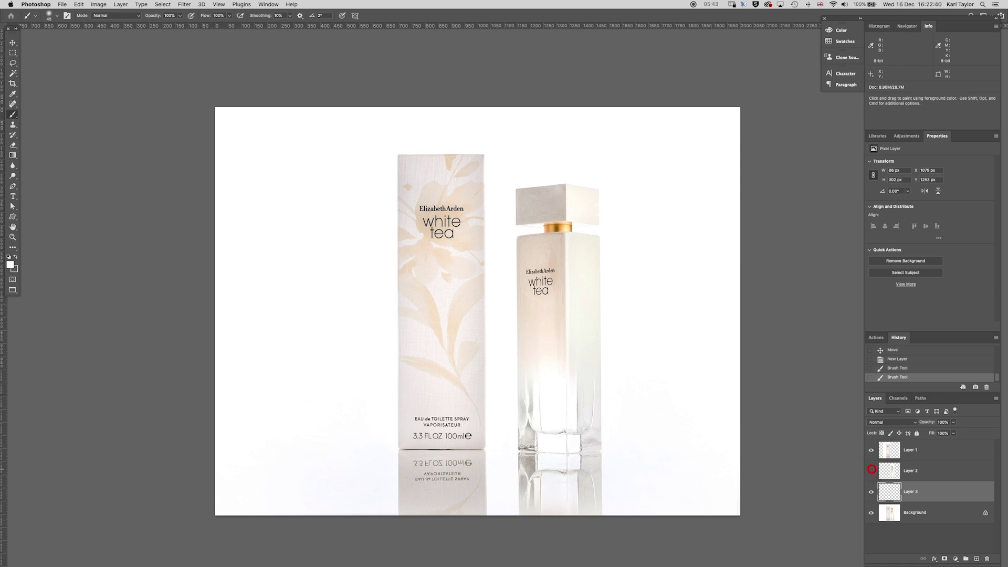
left_click(872, 470)
left_click(871, 470)
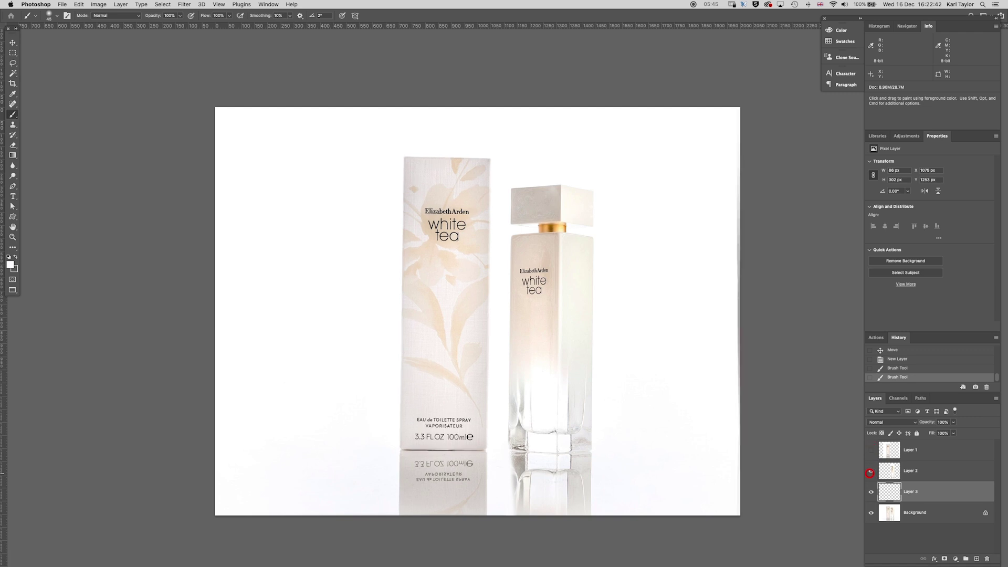
left_click(871, 450)
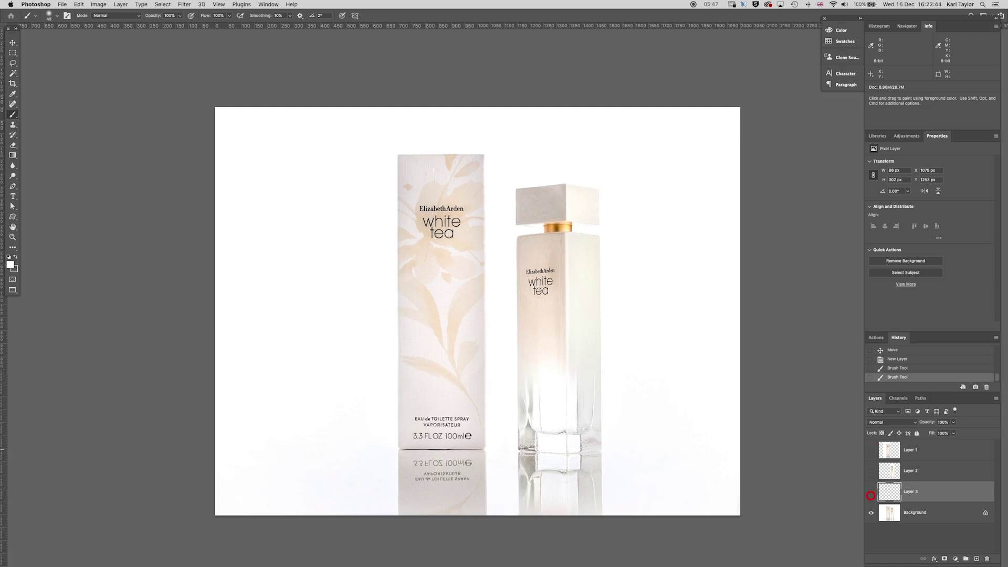
left_click(870, 494)
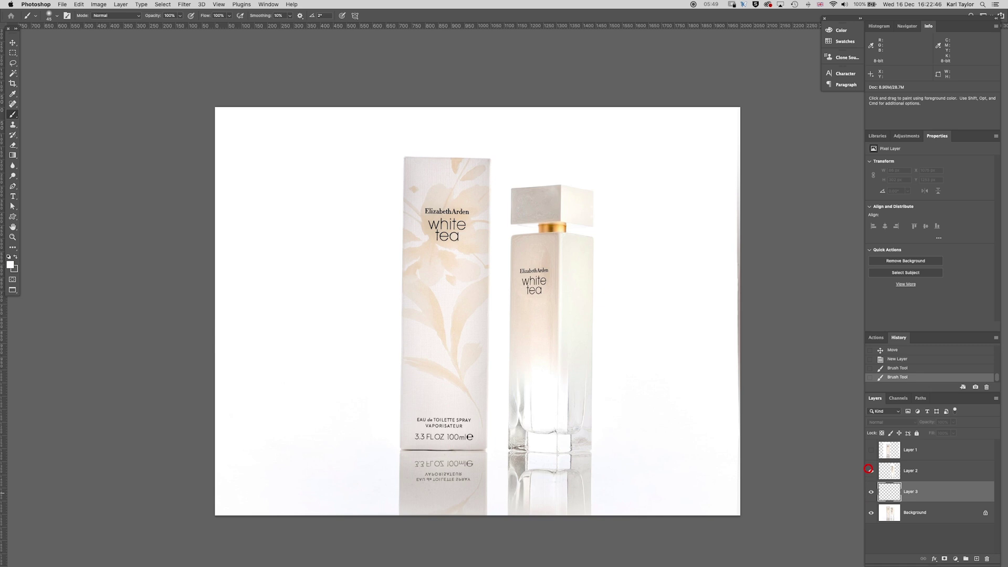
left_click(869, 451)
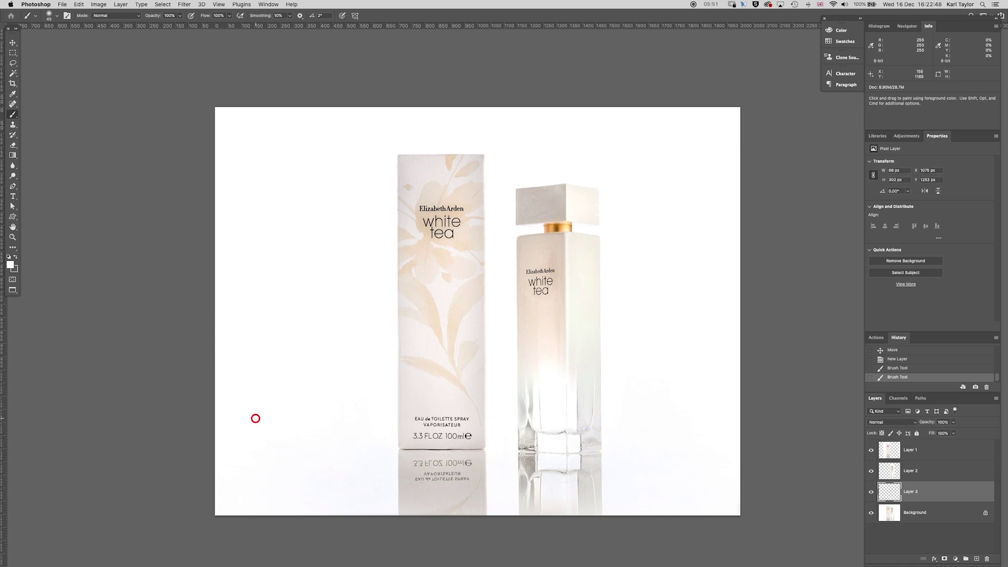